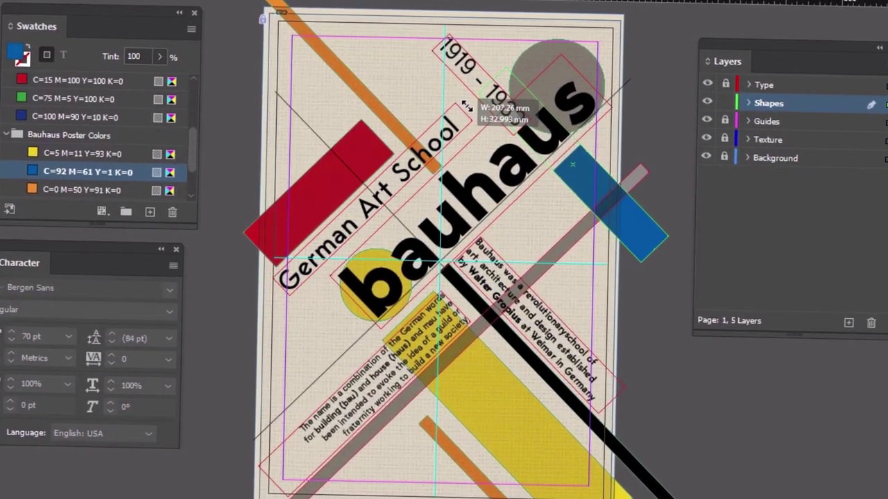
Step: Widen the red rectangle toward the upper left and lengthen the orange bar's upper-left end
click(307, 197)
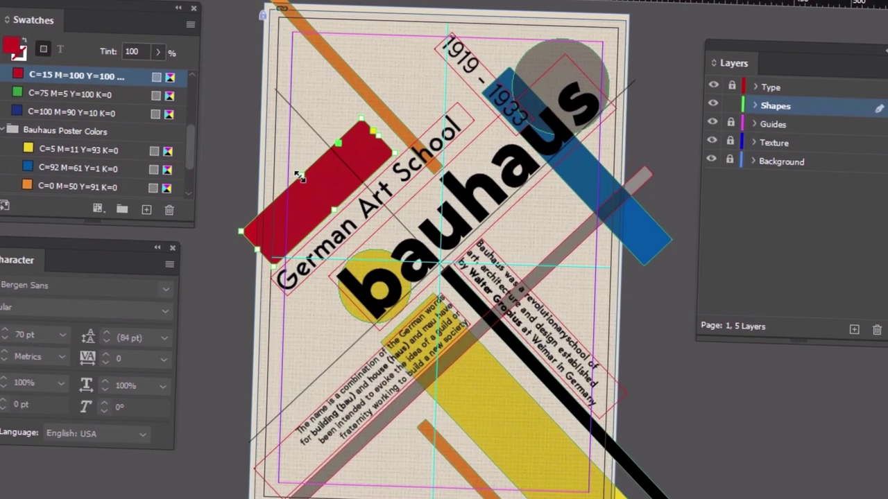
drag(299, 177, 275, 145)
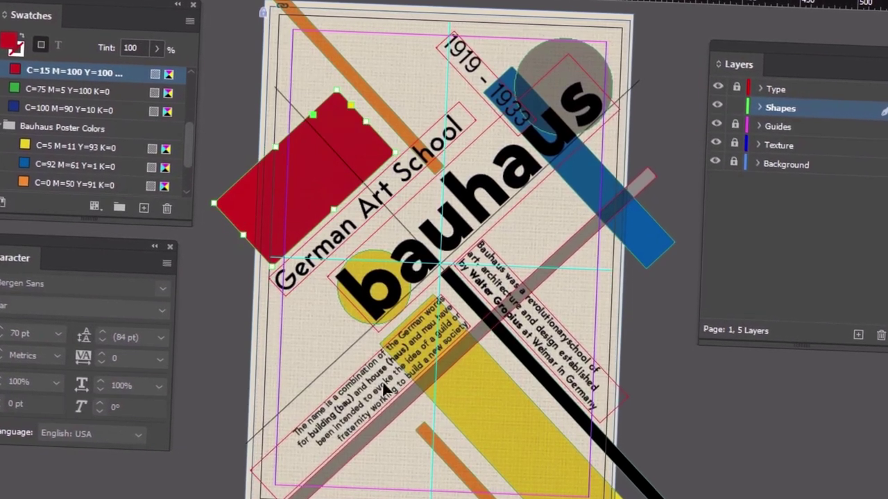
click(435, 446)
drag(418, 426, 281, 309)
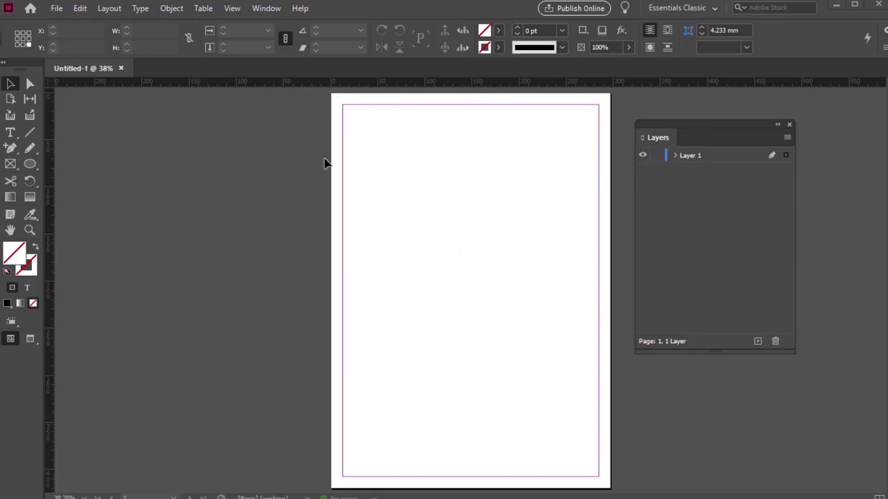
Step: Show the Layers panel and rename Layer 1 to Background
click(265, 8)
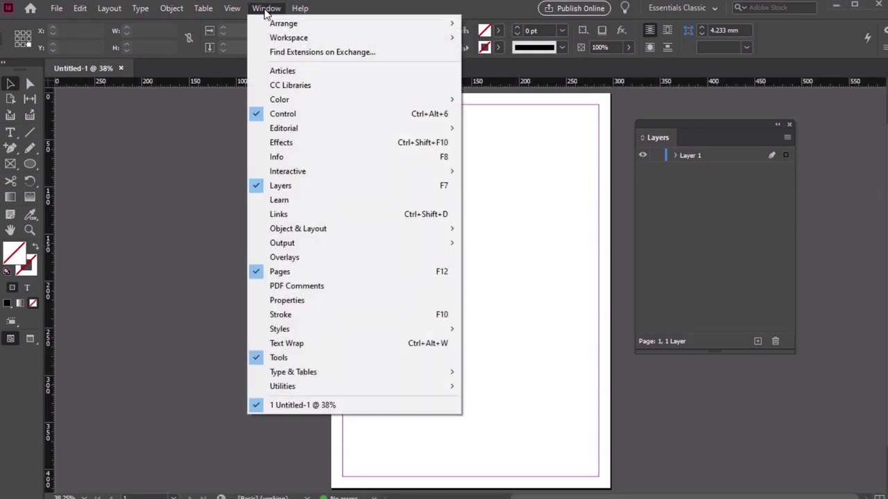
click(316, 185)
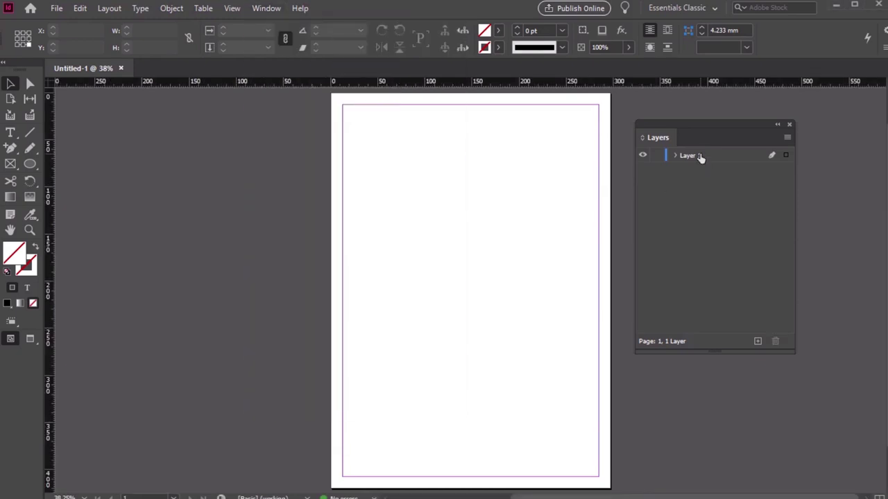
double_click(701, 157)
text(Background)
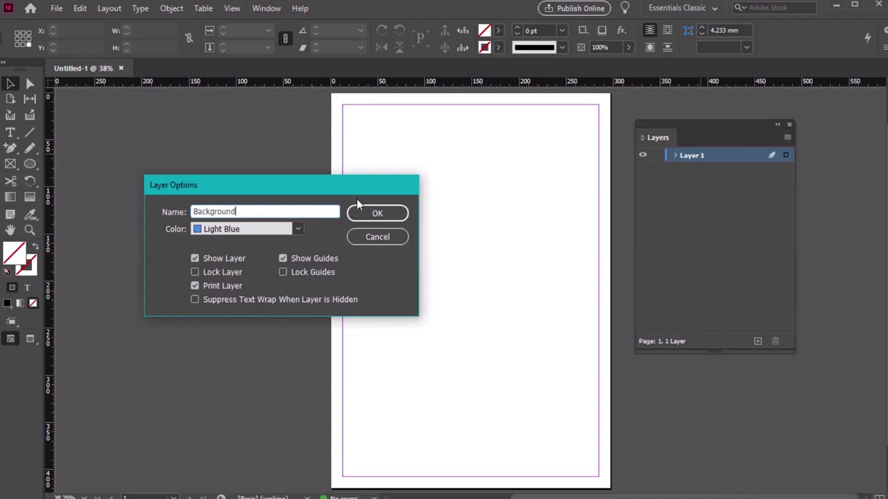
click(381, 211)
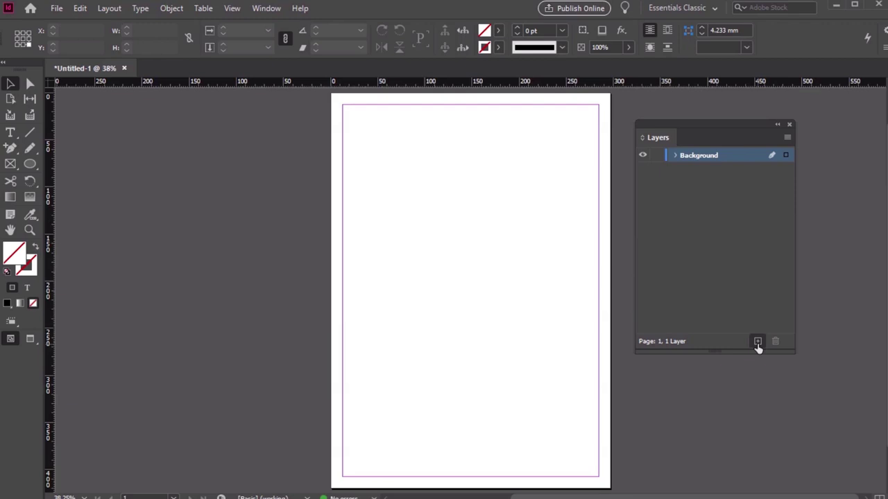
Step: Add Texture, Guides, Shapes and Type layers above Background
click(758, 343)
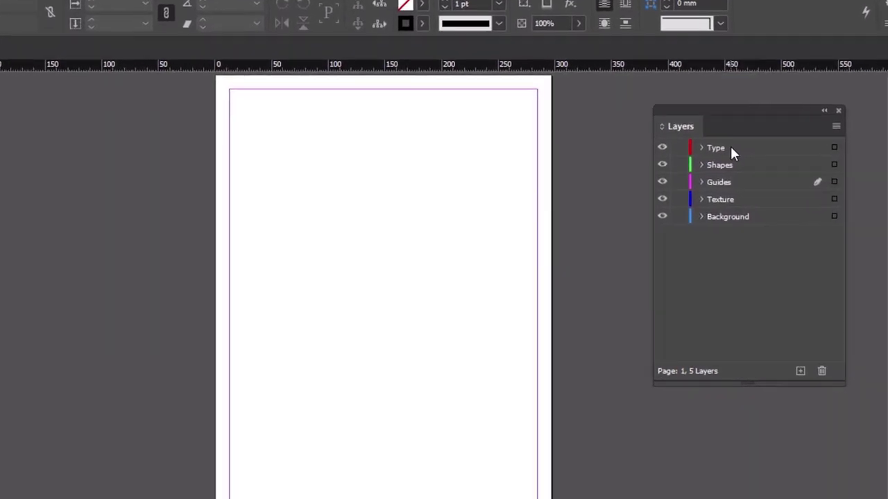
click(731, 150)
click(741, 166)
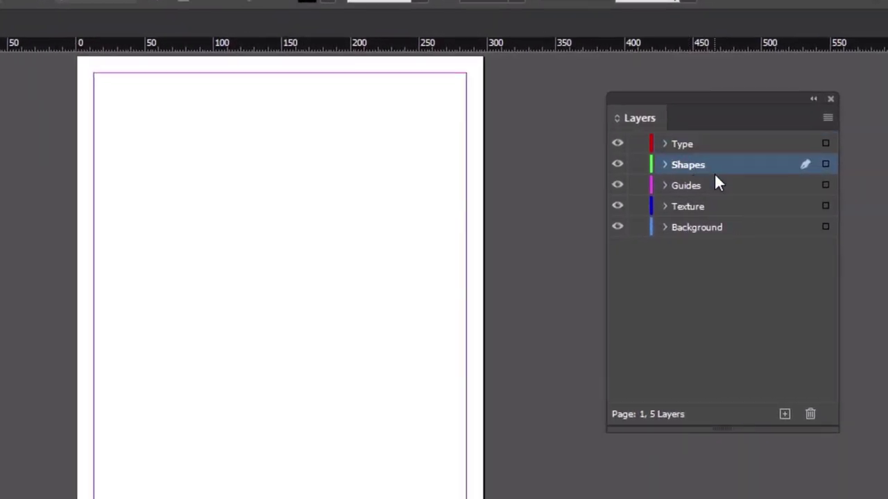
click(714, 185)
click(718, 209)
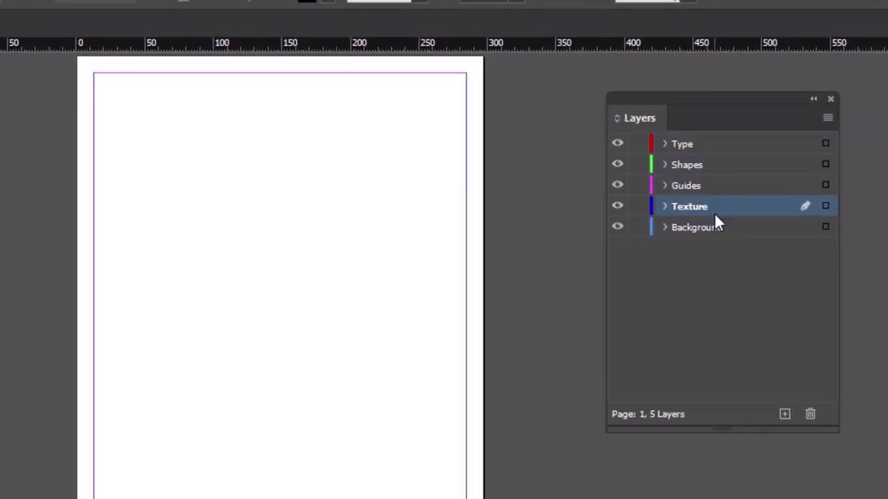
click(714, 229)
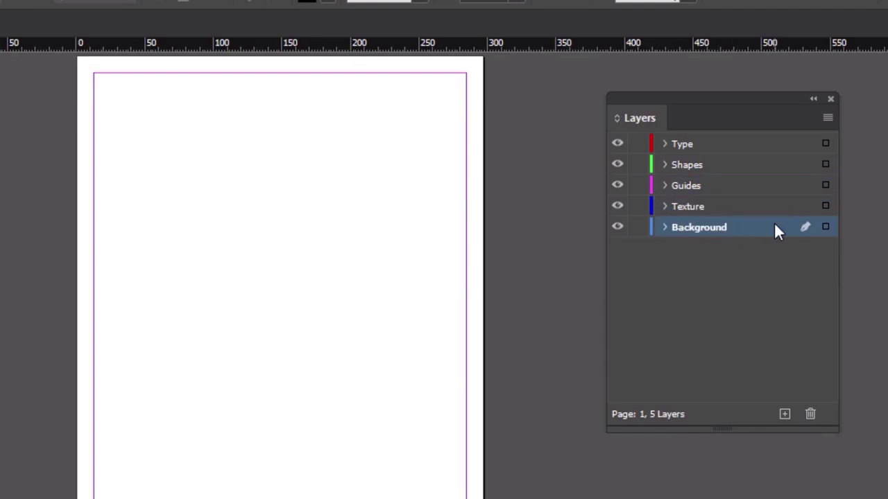
Step: Lock every layer except Guides and make Guides the active layer
click(732, 256)
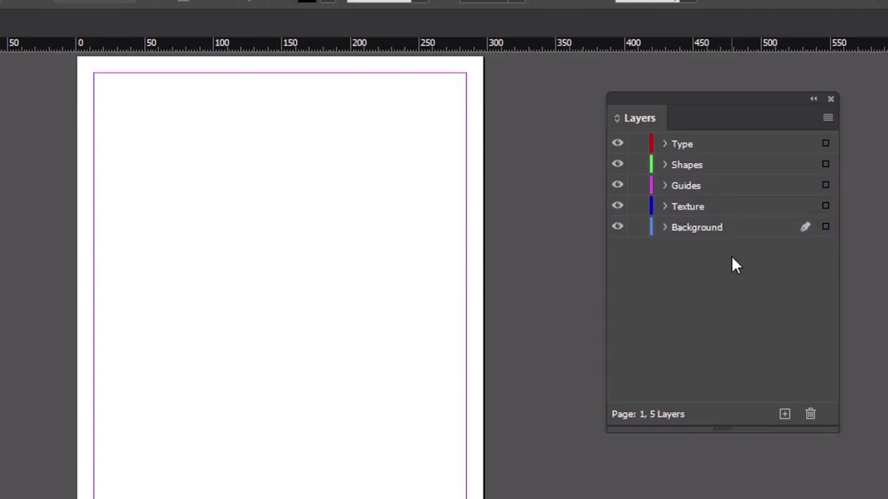
click(634, 228)
click(635, 207)
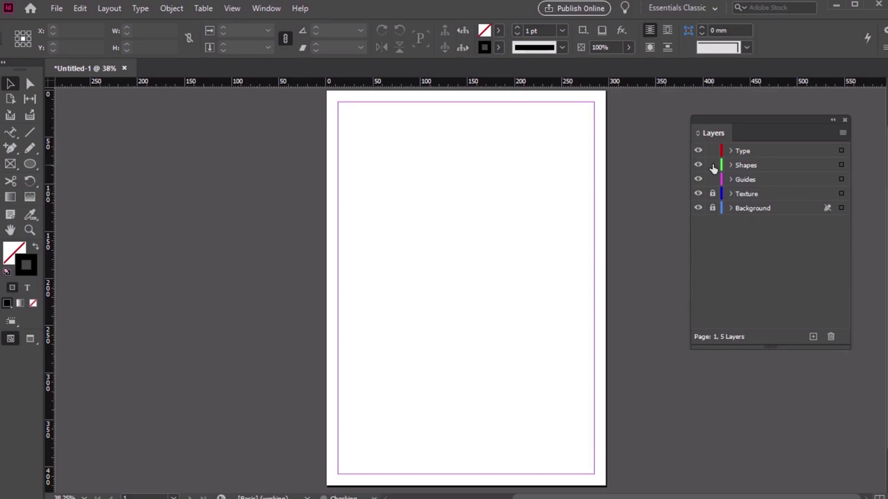
click(763, 181)
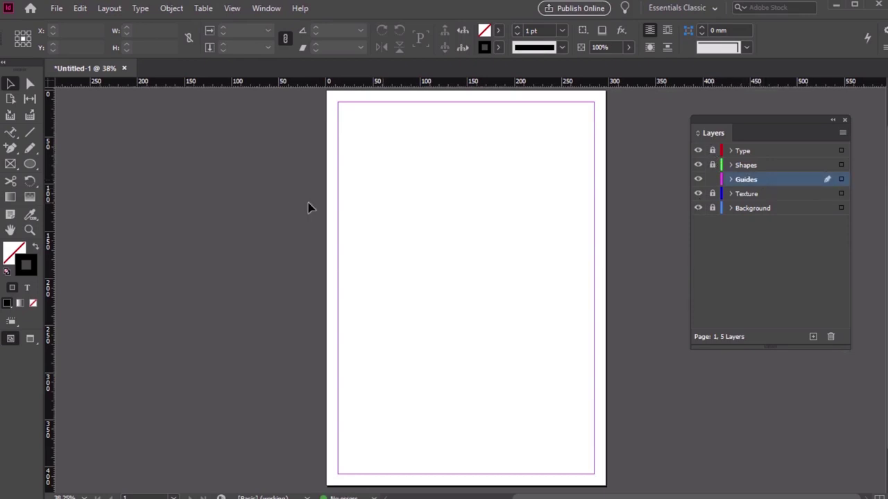
Step: Place centre guides at 148 mm and 210 mm and draw vertical and horizontal lines along them
drag(49, 258, 465, 248)
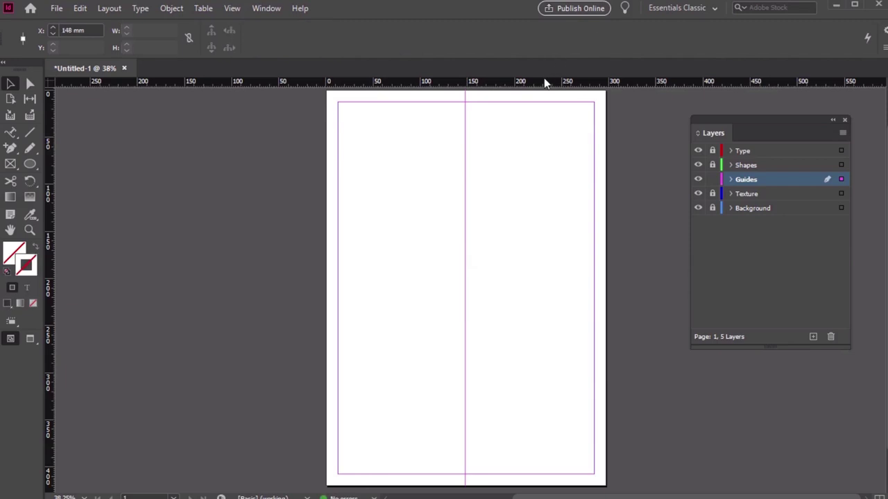
drag(543, 79, 525, 287)
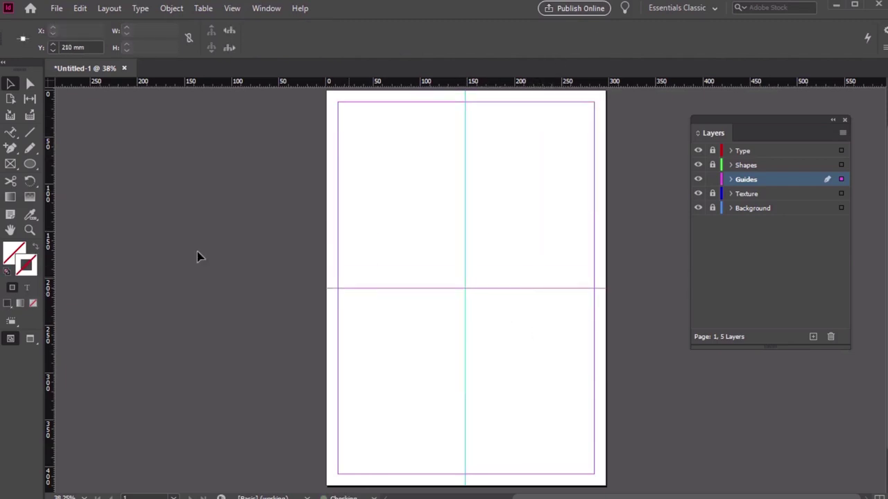
click(30, 134)
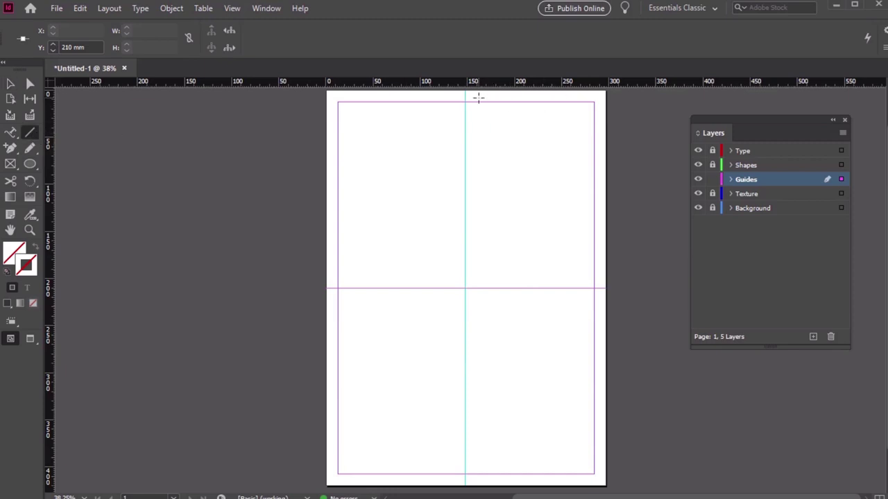
drag(465, 93, 465, 491)
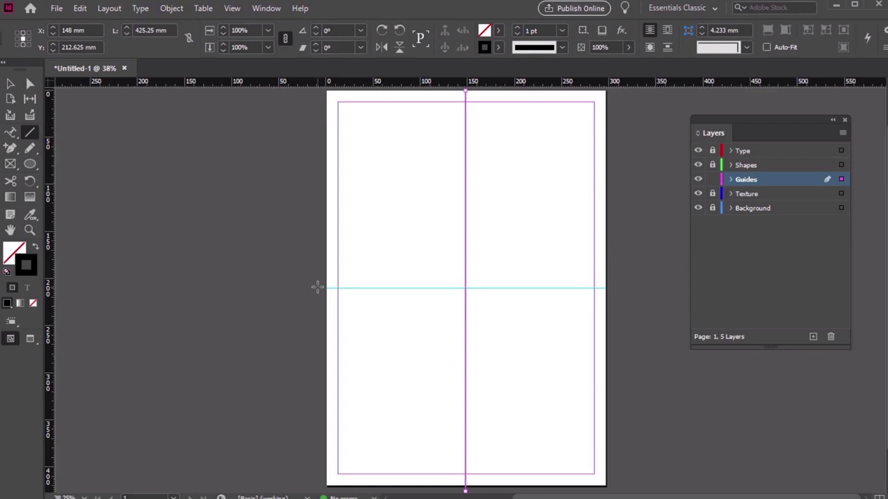
drag(317, 287, 661, 287)
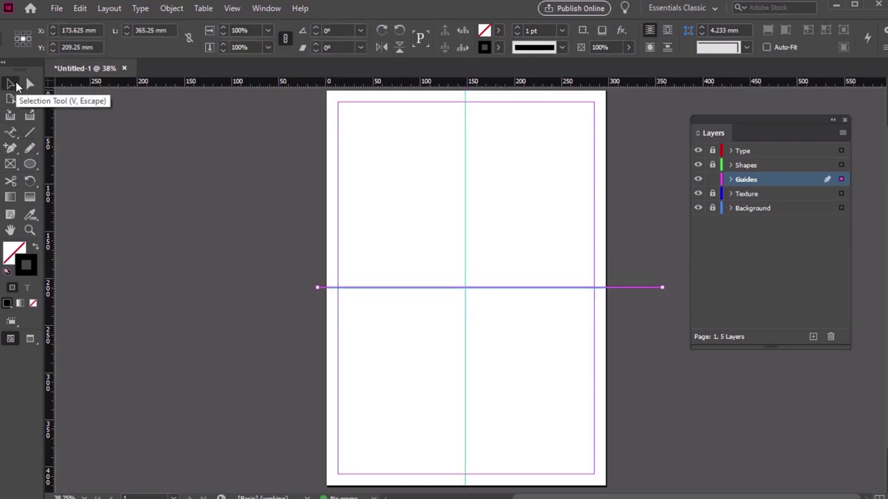
Step: Rotate both lines 45° into an X and centre it on the page's centre guides
click(15, 84)
drag(414, 218, 526, 368)
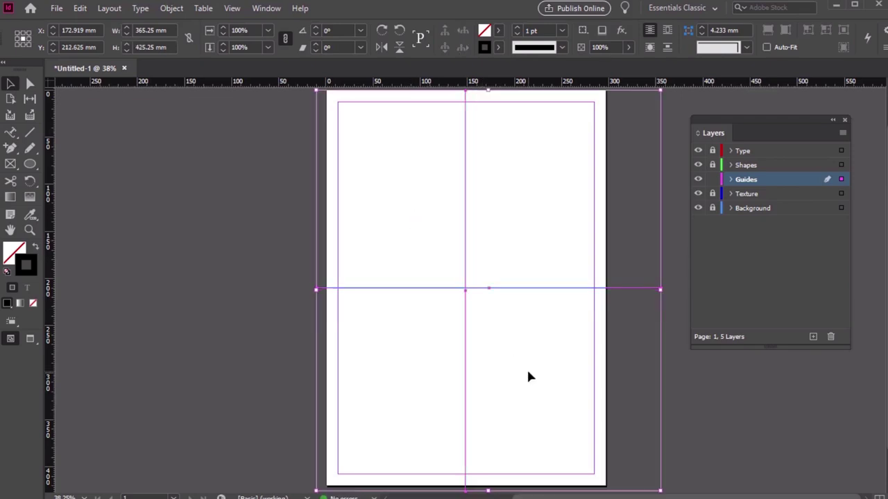
right_click(467, 260)
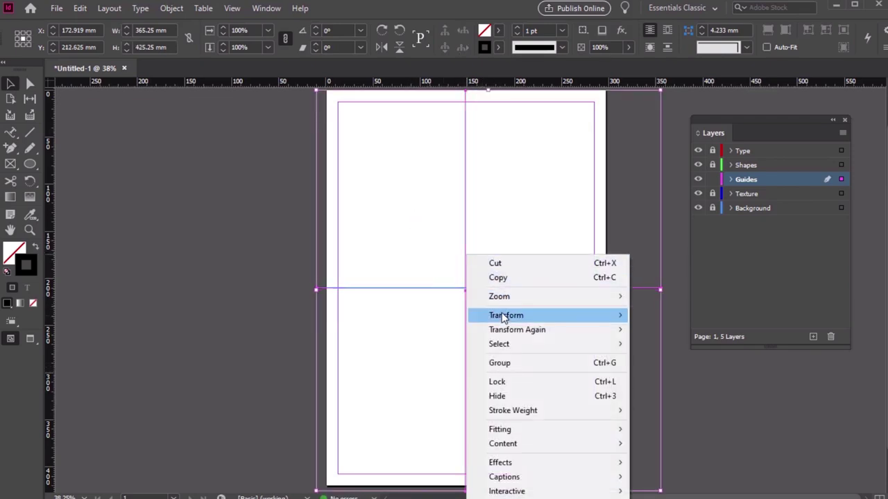
mouse_move(501, 316)
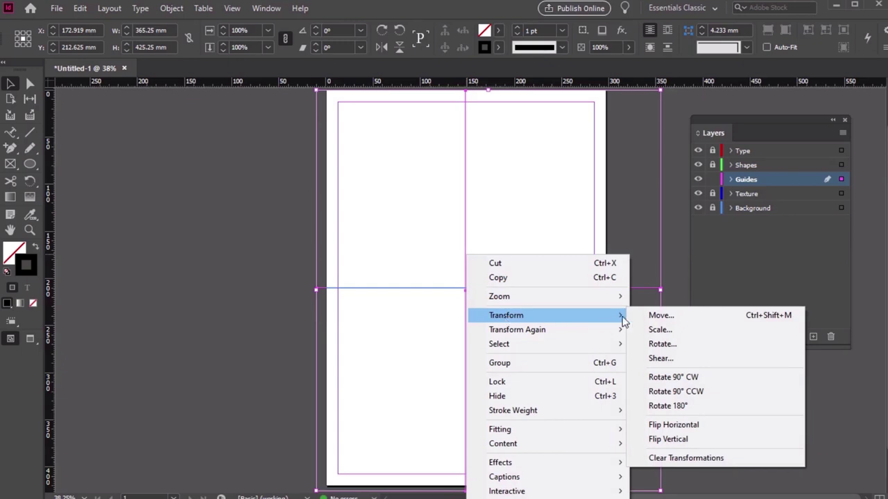
click(672, 344)
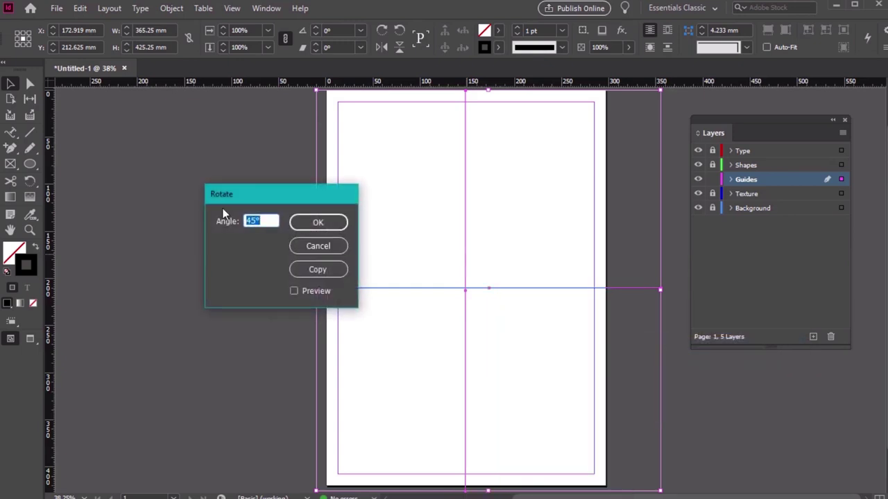
click(320, 221)
drag(475, 307, 471, 291)
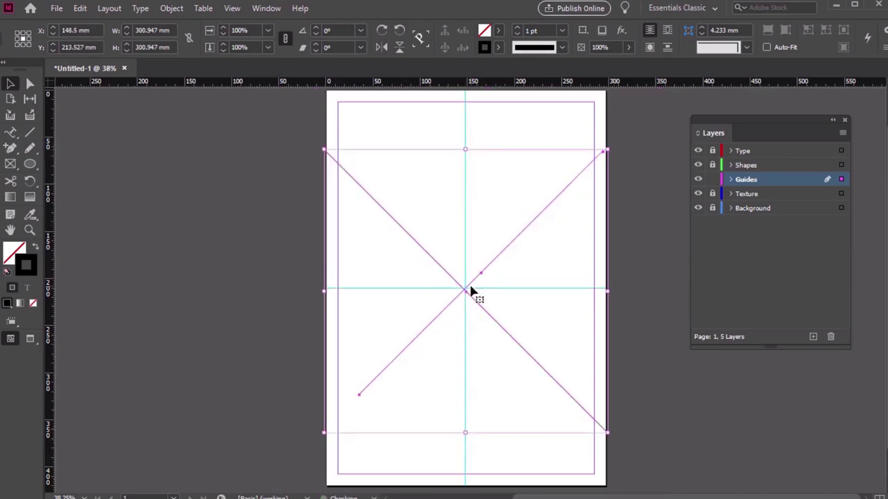
Step: Extend the rising diagonal line past the page's upper-right corner
click(652, 240)
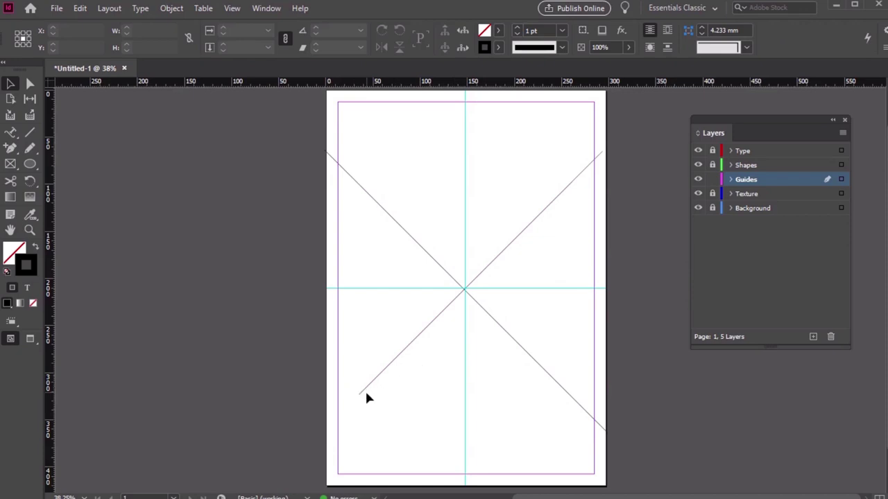
click(359, 395)
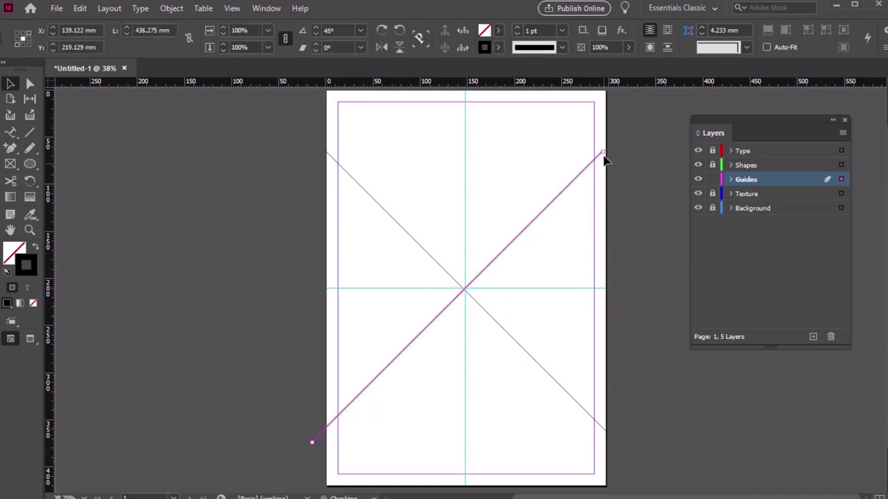
drag(603, 156, 619, 135)
click(645, 174)
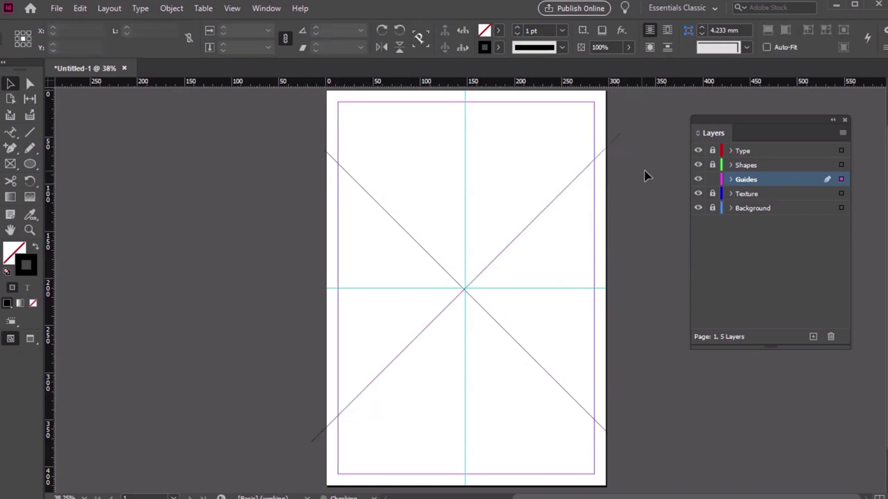
Step: Unlock Type, lock Guides, and type 'bauhaus' into a wide title text frame
click(712, 152)
click(713, 179)
key(t)
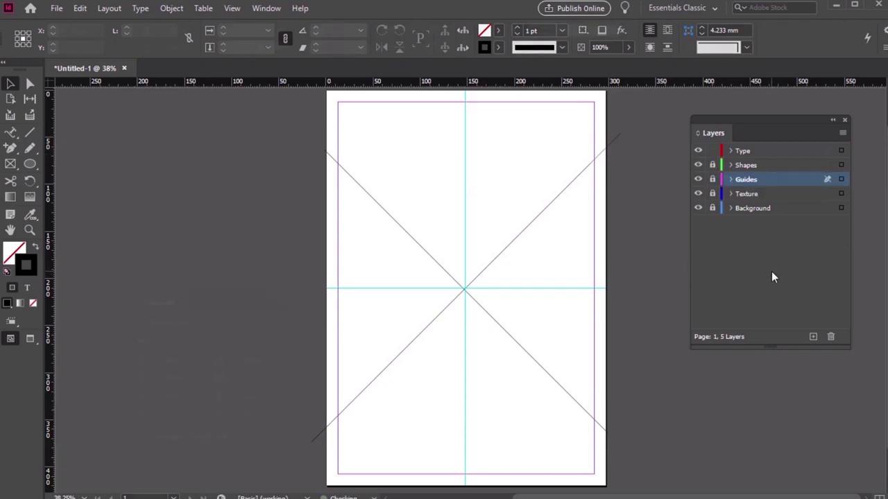
drag(187, 184, 502, 252)
text(b)
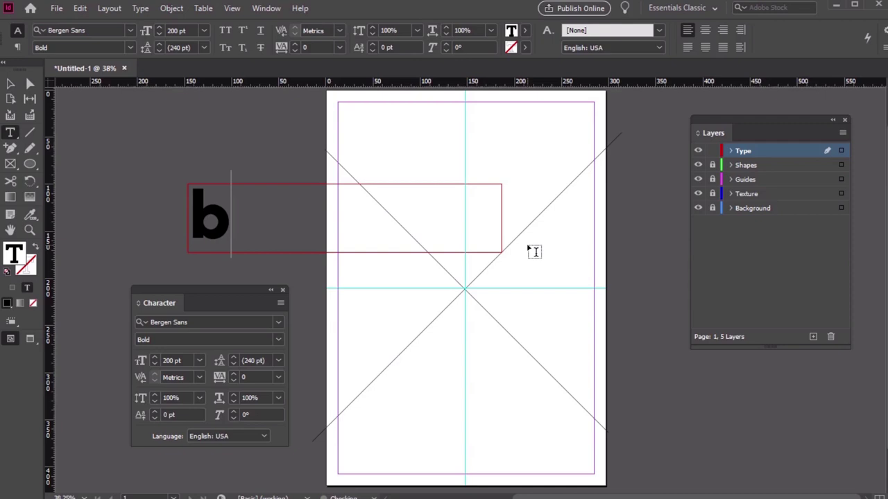
text(auhaus)
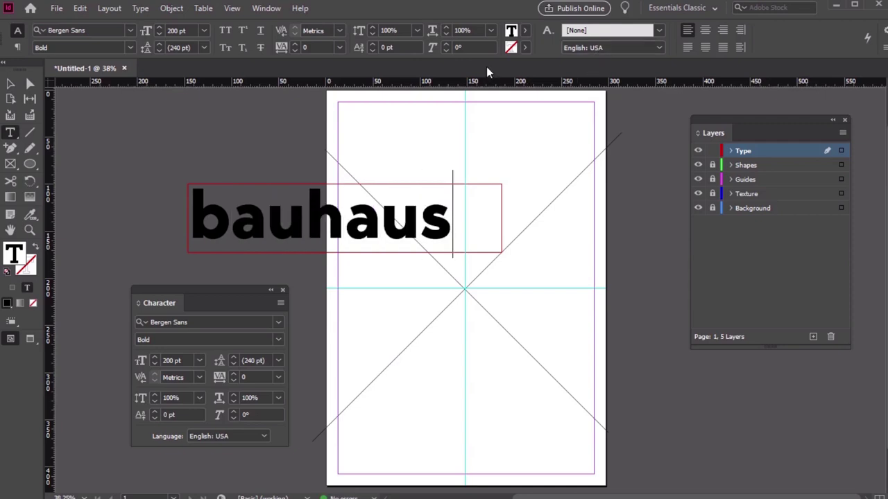
Step: Shrink the bauhaus frame to hug the word, about 284 × 65 mm
click(10, 83)
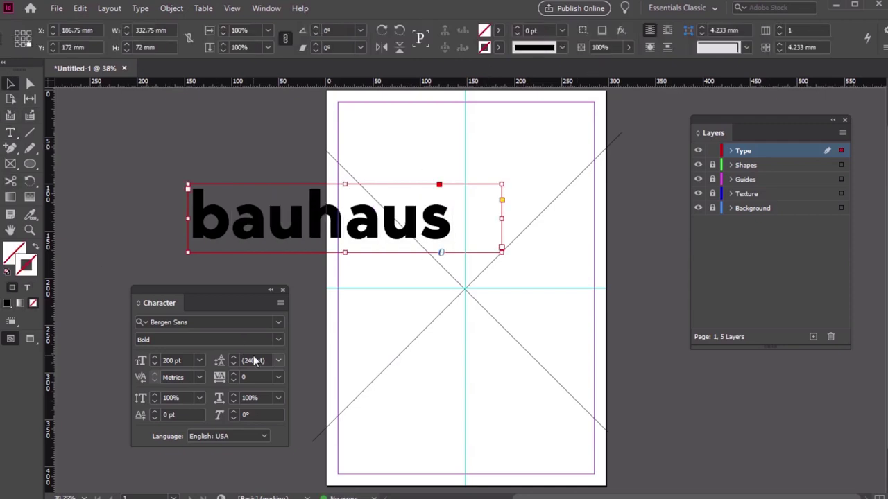
click(267, 7)
mouse_move(356, 371)
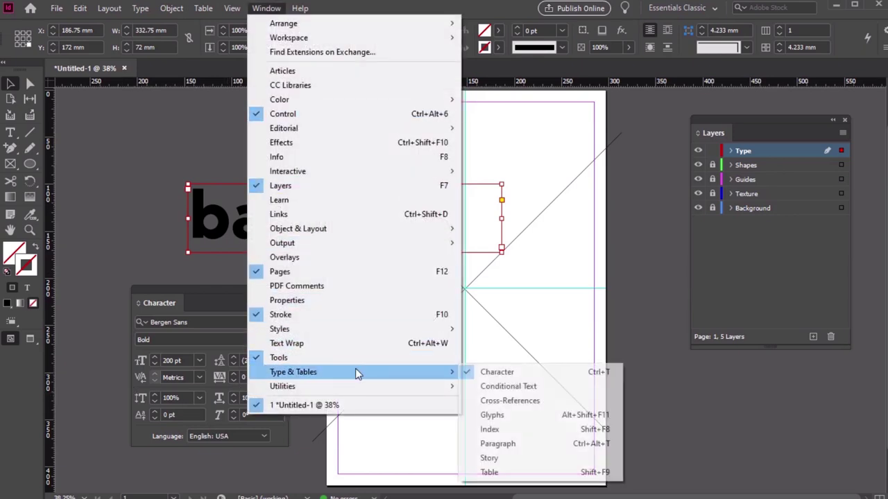
click(155, 264)
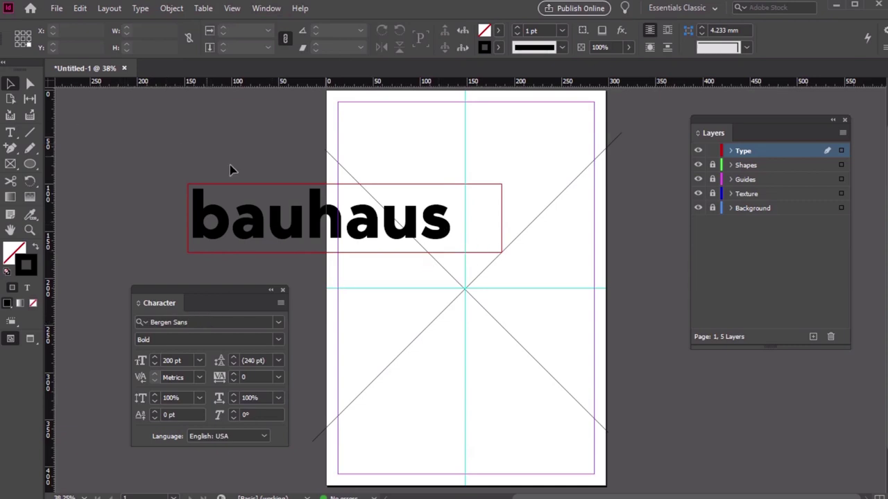
click(369, 226)
drag(502, 253, 456, 244)
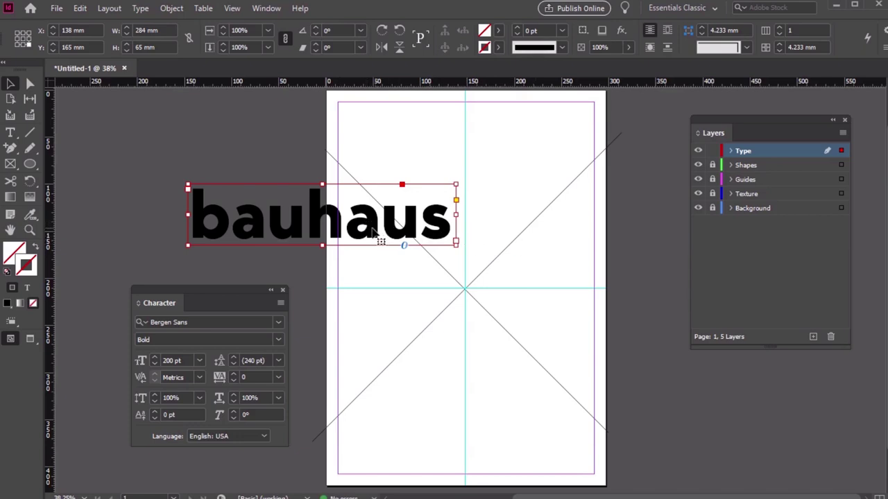
Step: Rotate 'bauhaus' 45° and move it onto the page diagonal
right_click(372, 234)
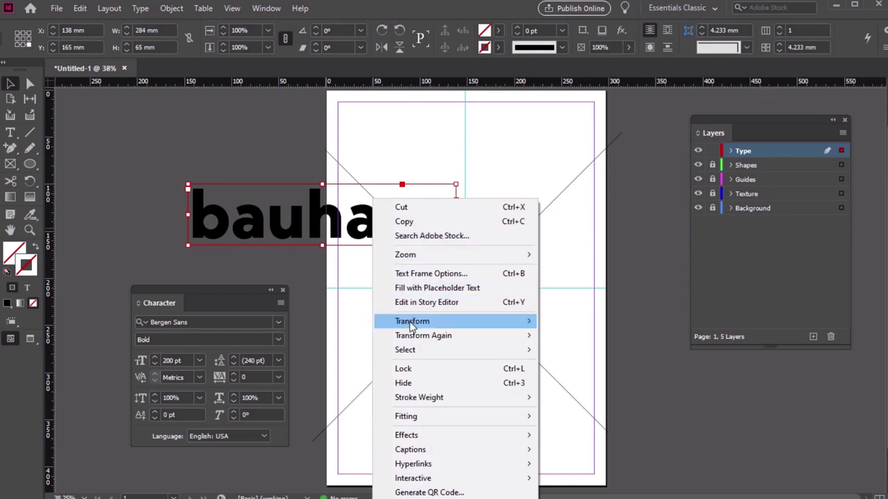
mouse_move(465, 323)
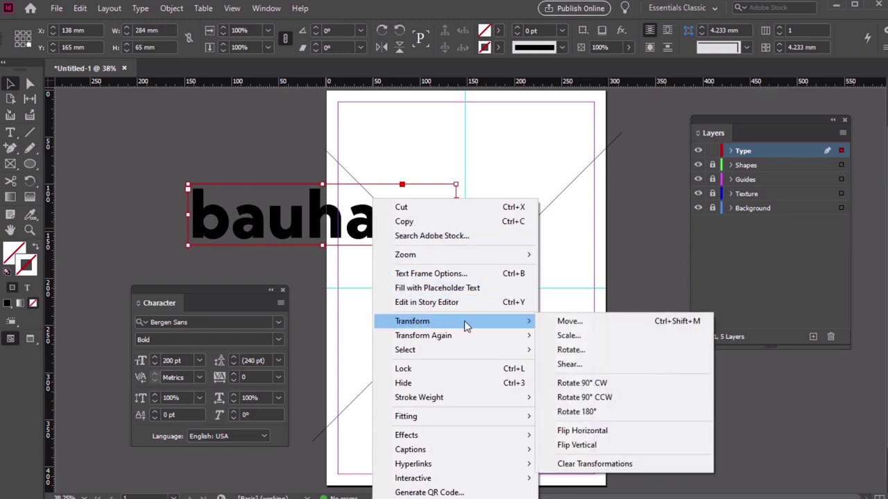
click(581, 352)
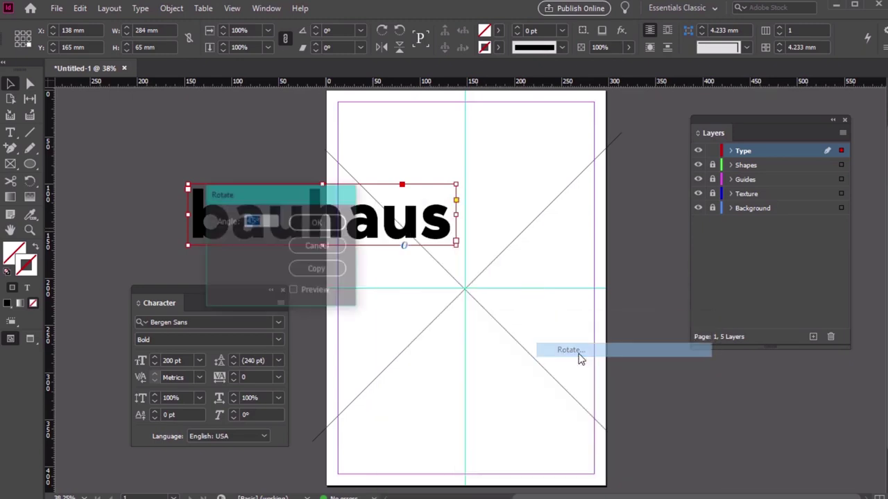
click(318, 222)
drag(416, 269, 534, 212)
key(Right)
key(Right)
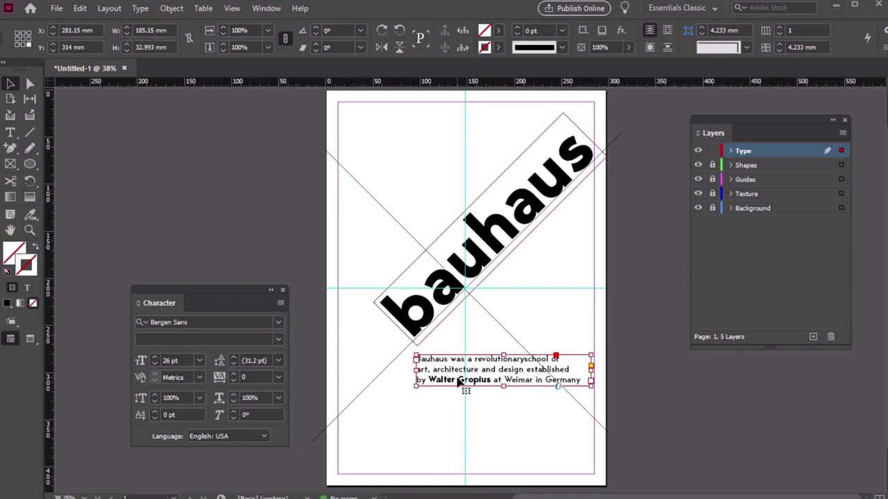
Step: Rotate the body text frame by -45° and shift it to the left
right_click(507, 376)
mouse_move(575, 91)
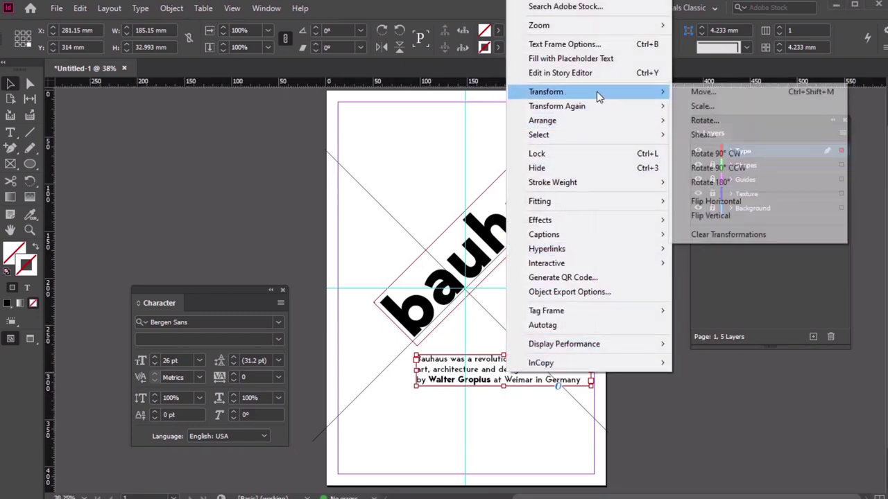
click(703, 120)
text(-45)
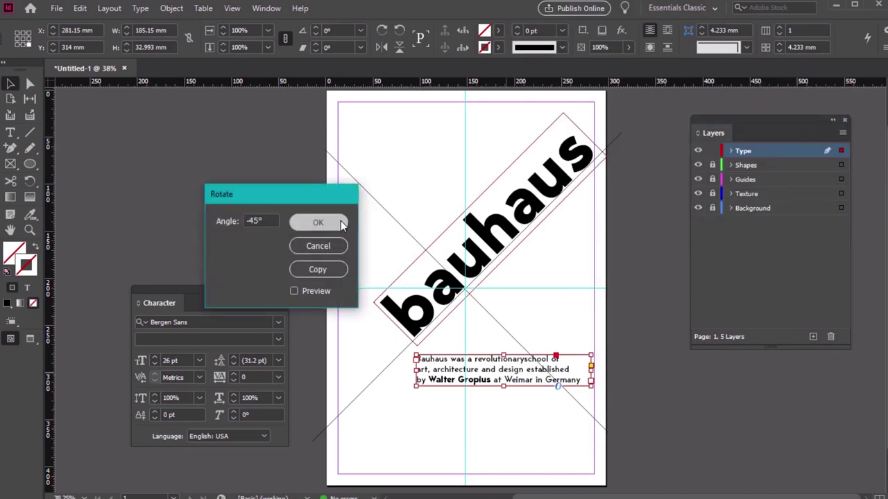
key(Return)
drag(575, 340, 458, 364)
Step: Rotate the second paragraph frame 45° and move it toward the page's lower left
right_click(445, 383)
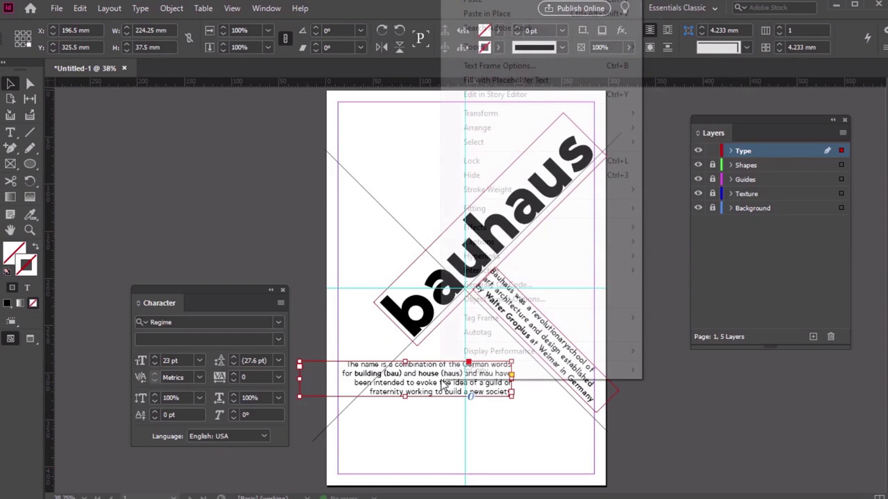
mouse_move(565, 115)
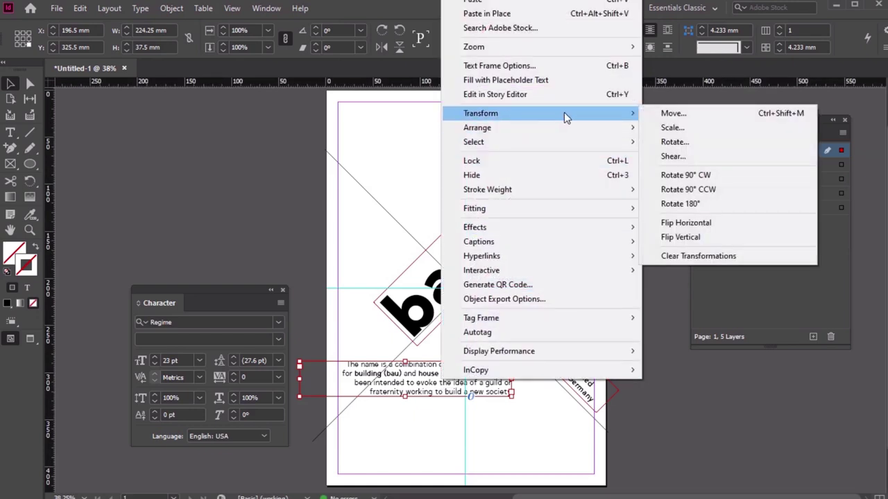
click(669, 142)
click(317, 222)
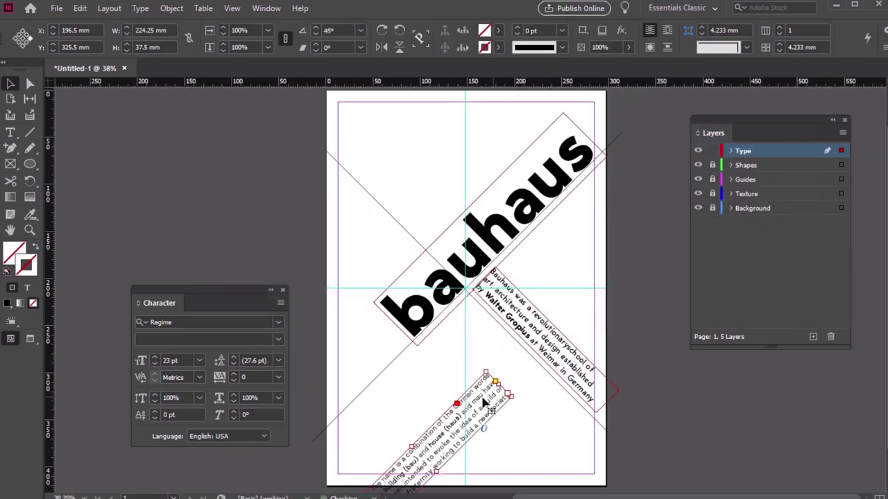
drag(487, 401, 459, 333)
click(524, 442)
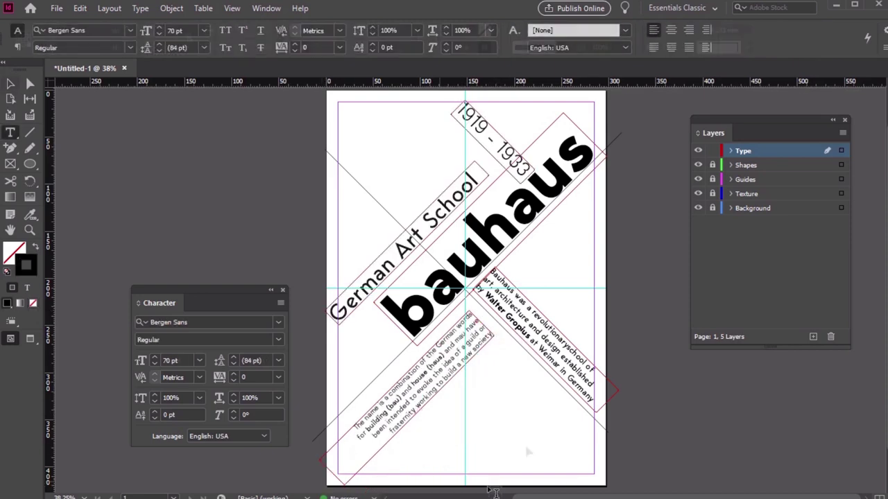
click(11, 83)
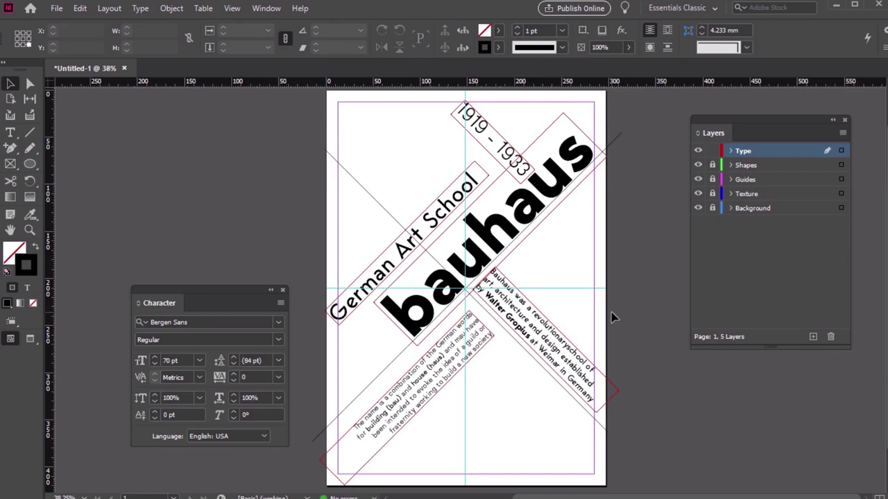
Step: Dock the Swatches panel beside the page and open the [Black] swatch's settings
click(269, 10)
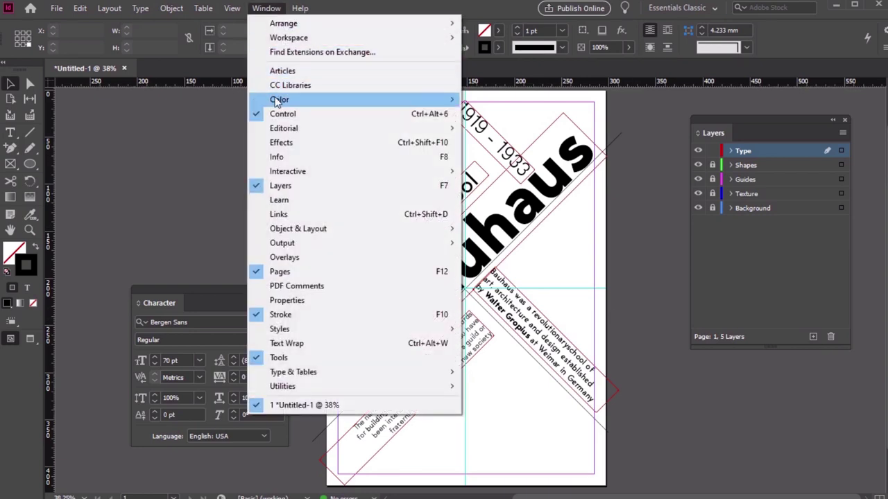
mouse_move(447, 99)
click(505, 159)
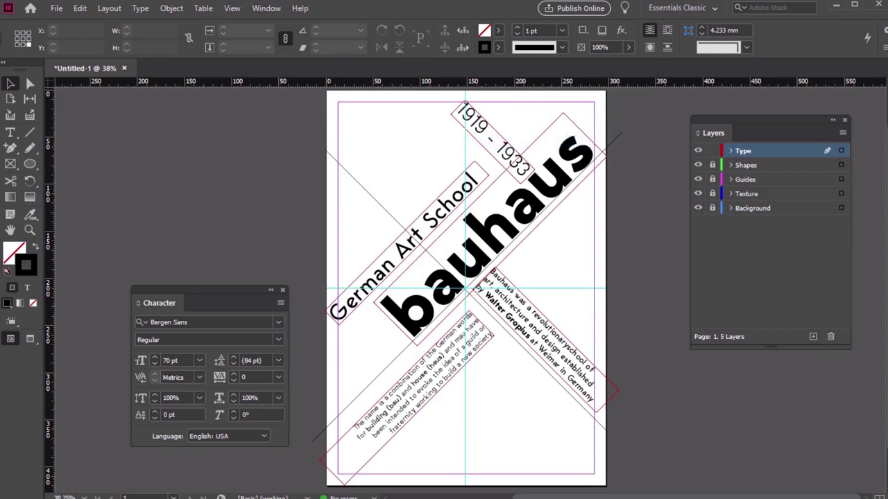
drag(199, 120, 181, 111)
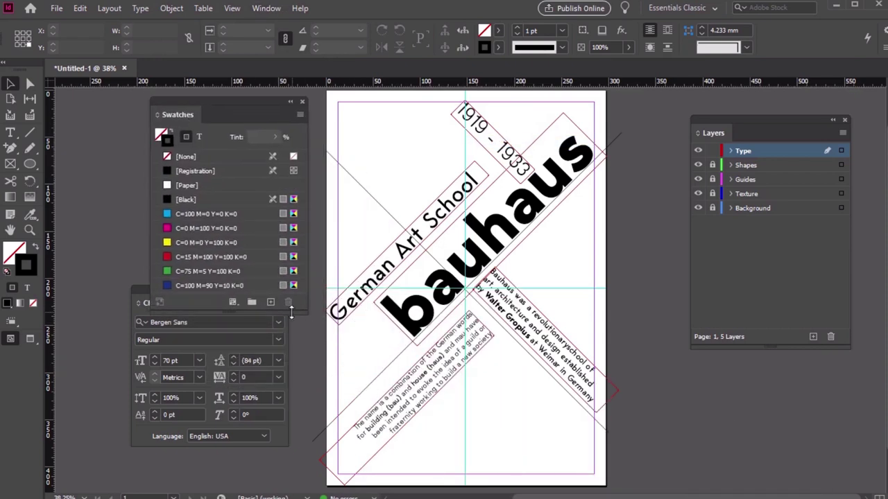
double_click(186, 199)
drag(250, 75, 544, 118)
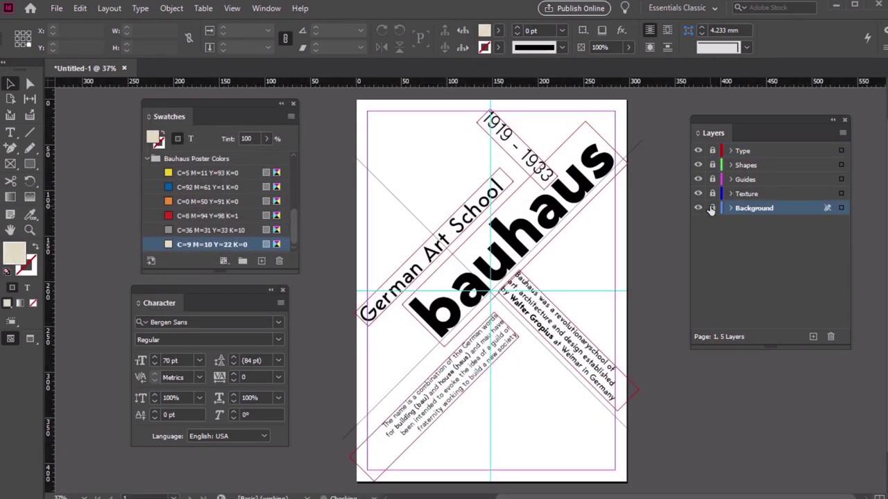
Step: Unlock the Background layer and draw a rectangle frame covering the whole page
click(711, 209)
click(12, 165)
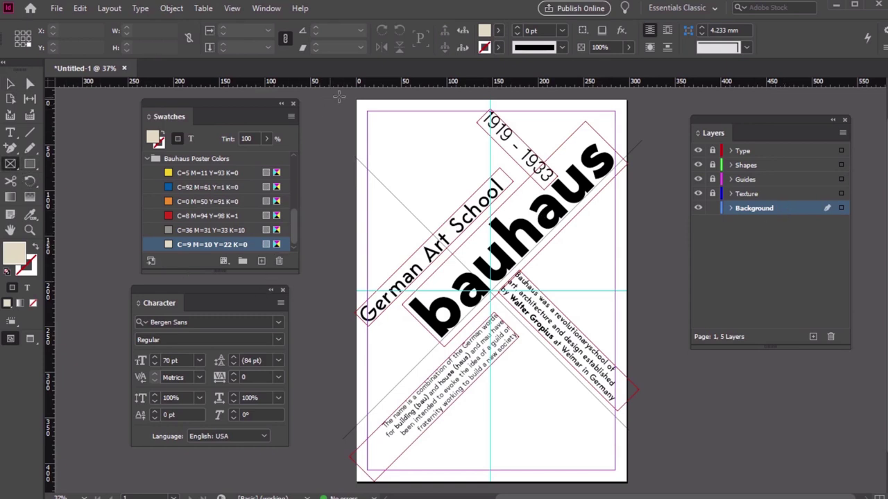
drag(349, 94, 632, 488)
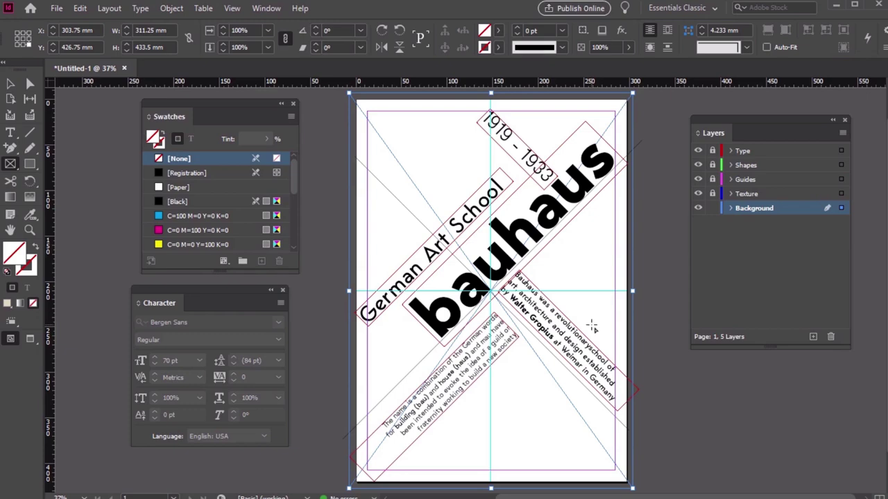
Step: Place the texture_05 image into the full-page frame
click(57, 10)
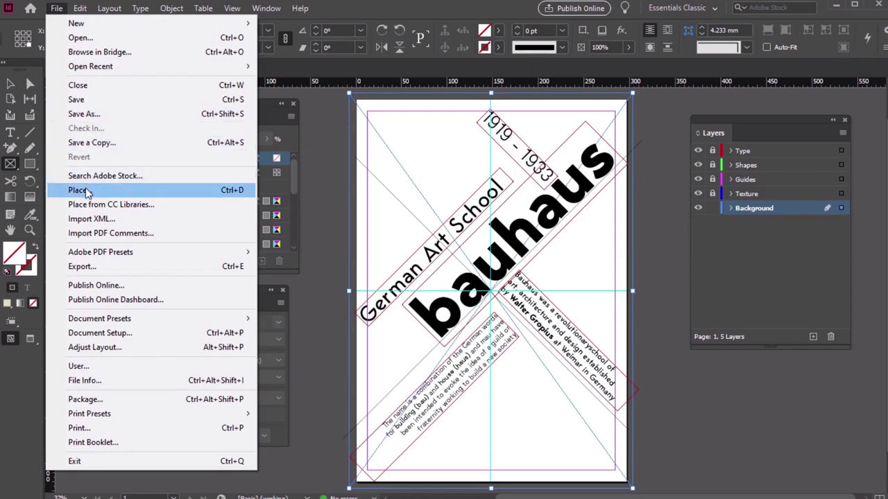
click(229, 188)
click(244, 183)
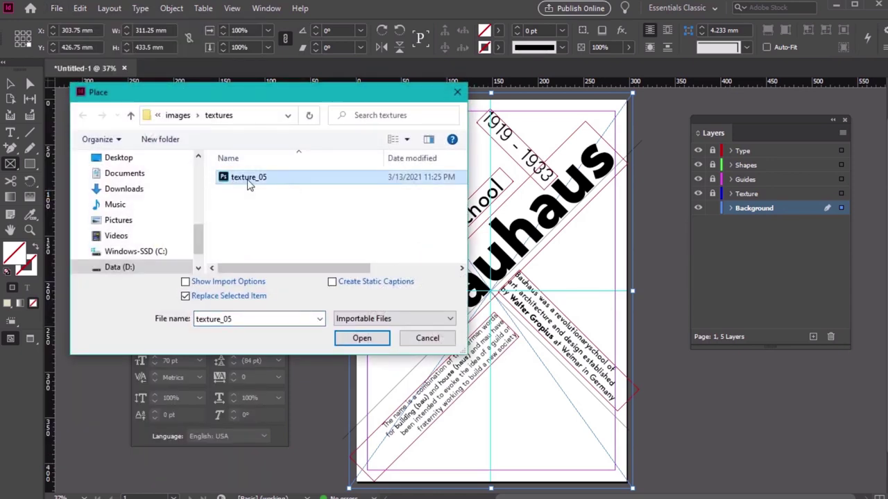
click(362, 338)
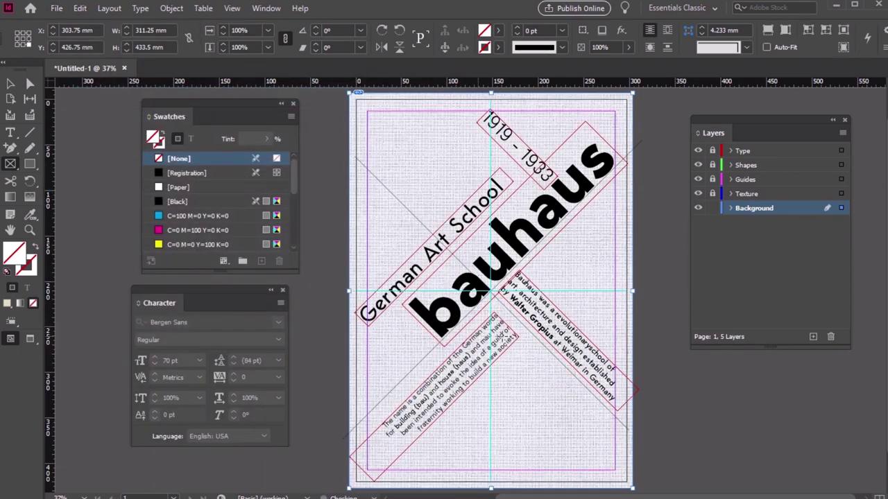
click(16, 85)
click(85, 151)
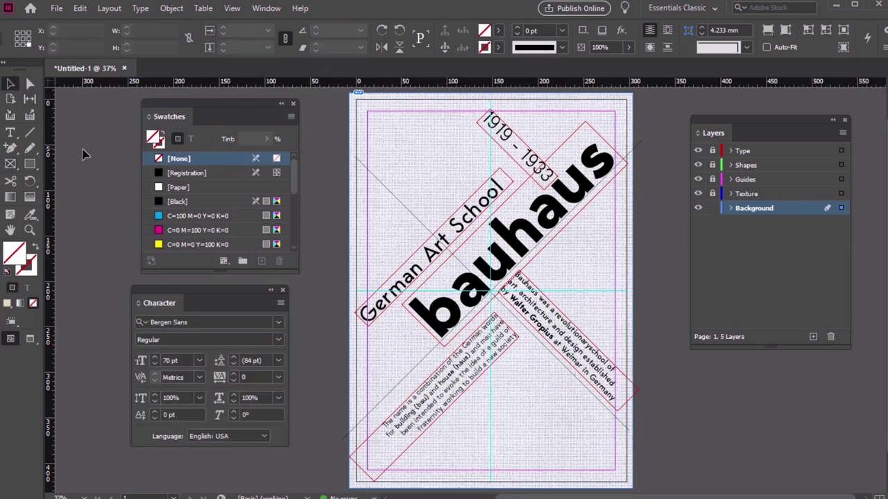
click(30, 164)
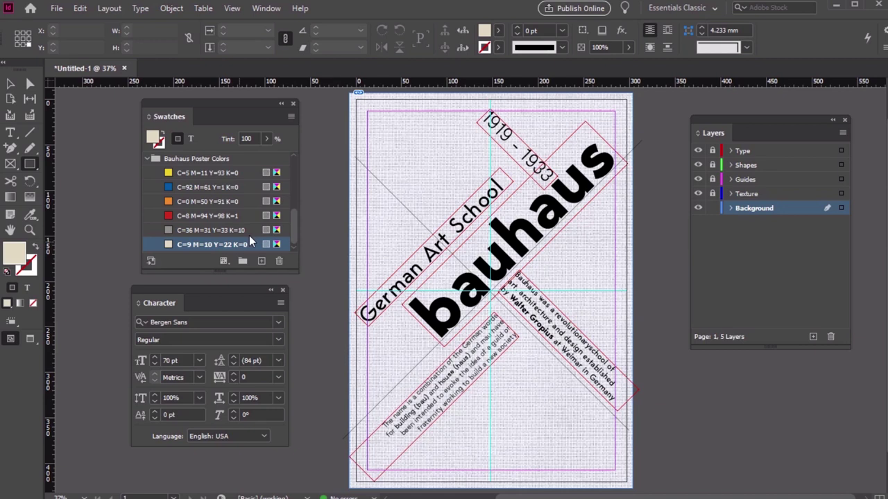
Step: Draw a full-page cream rectangle and set its transparency blending mode to Multiply
drag(357, 95, 635, 488)
click(11, 83)
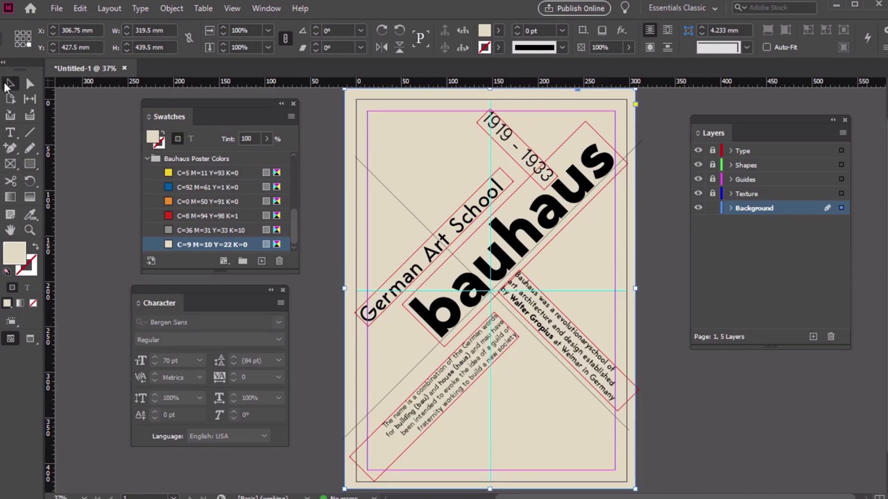
click(171, 8)
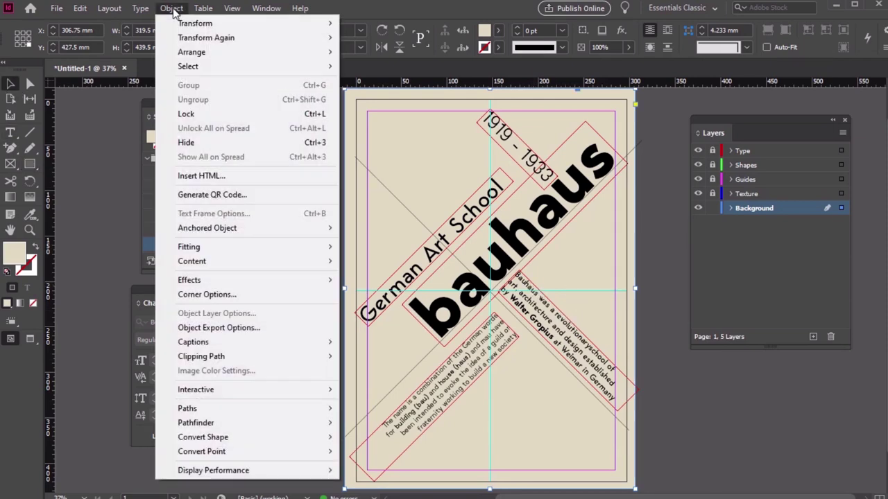
mouse_move(247, 283)
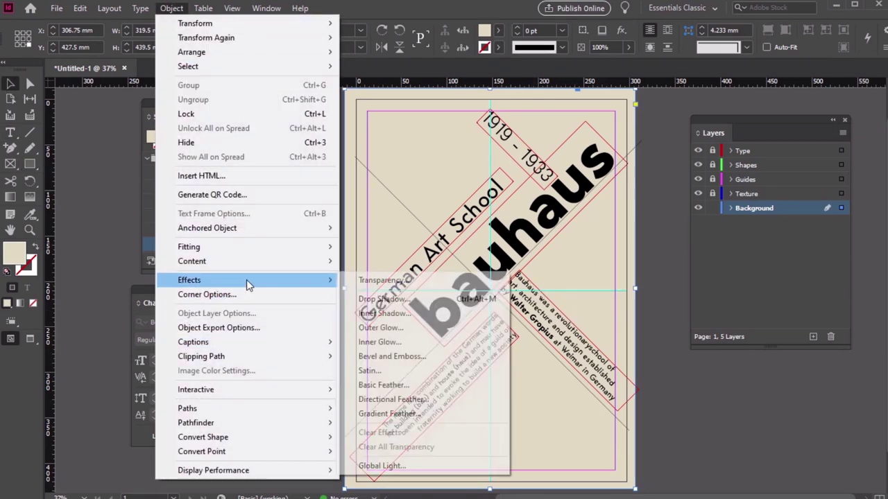
click(381, 282)
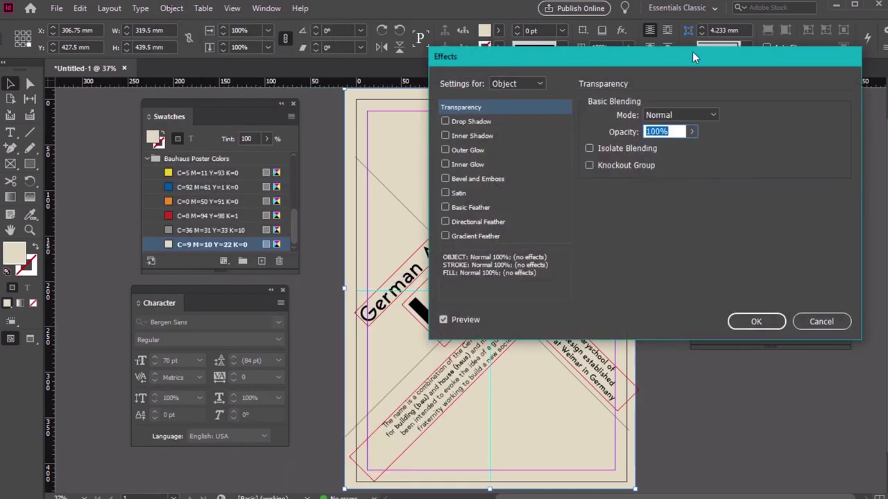
drag(680, 62, 521, 154)
click(533, 213)
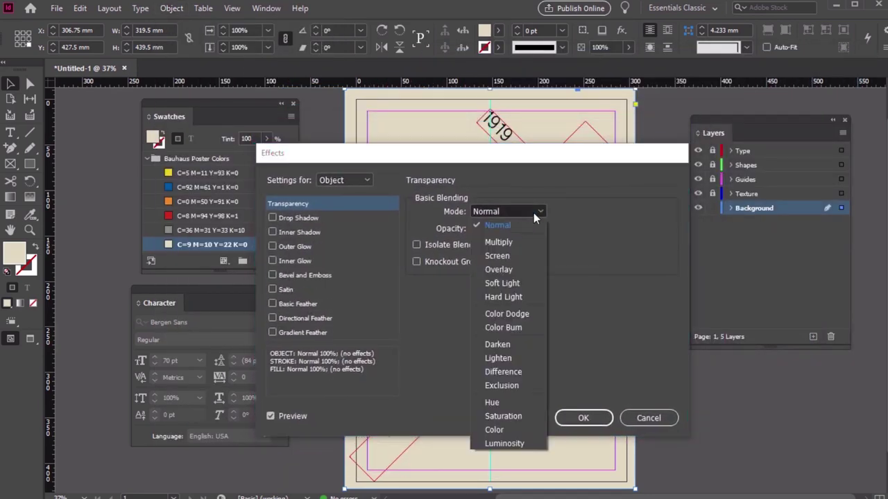
click(521, 242)
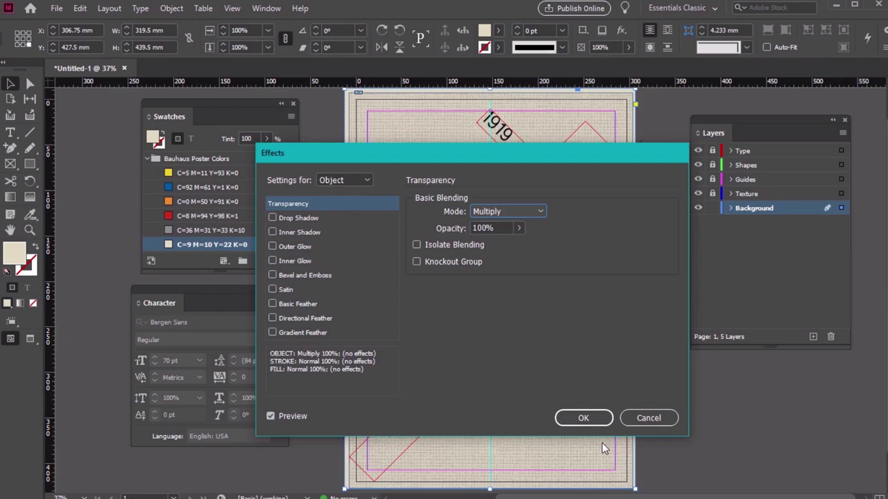
click(570, 418)
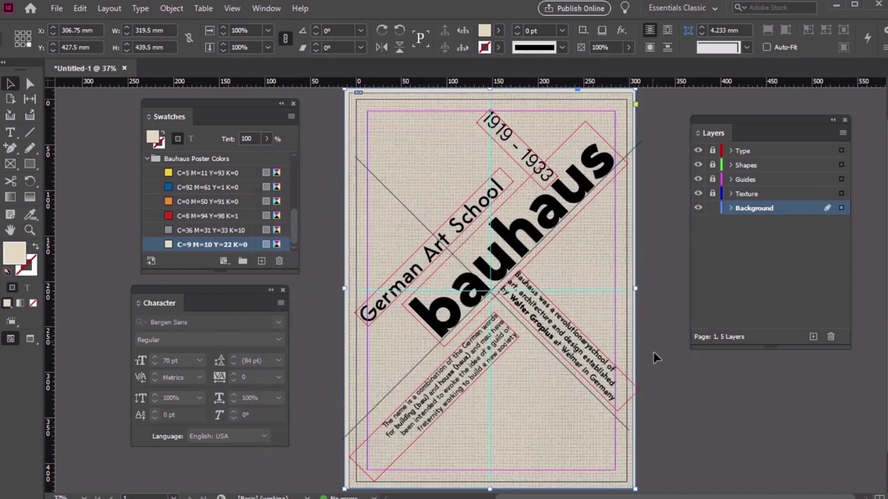
Step: Lock Background, switch to the Shapes layer, and draw a yellow circle behind 'bauhaus'
click(711, 208)
click(712, 165)
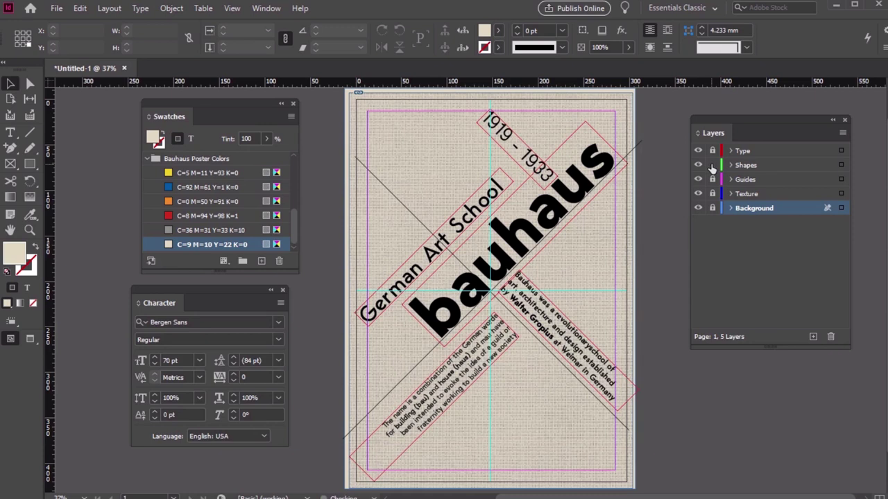
click(778, 170)
drag(30, 164, 60, 191)
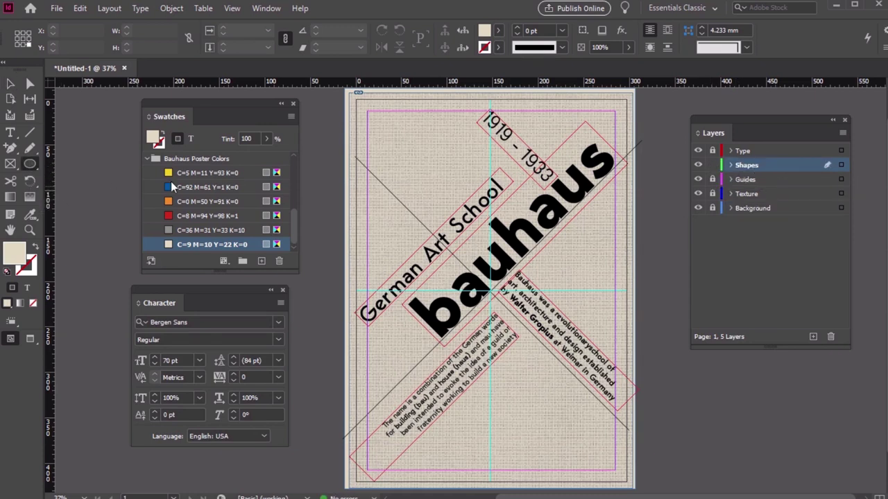
click(182, 174)
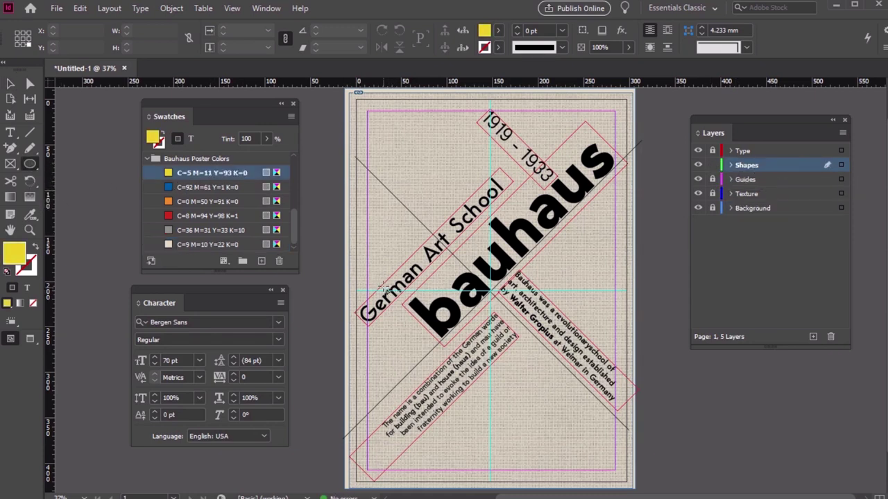
drag(394, 281, 479, 358)
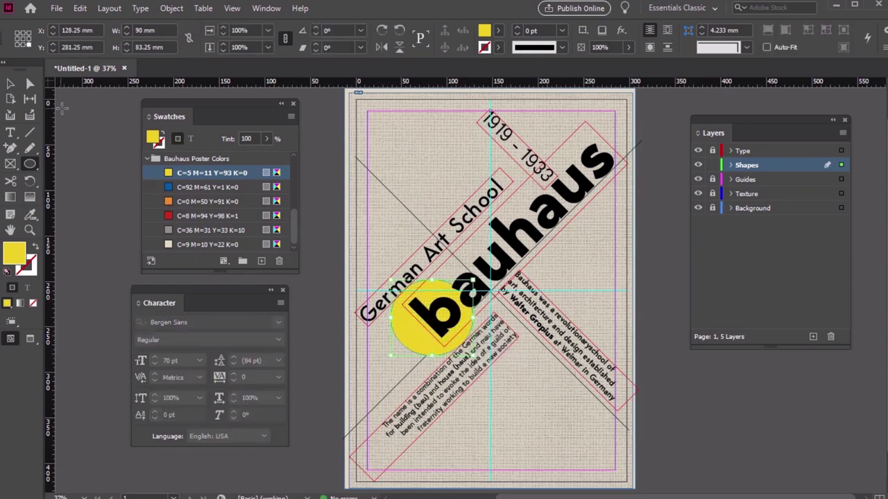
Step: Shrink the yellow circle and set its blending mode to Multiply
click(10, 83)
drag(390, 357, 428, 344)
click(172, 8)
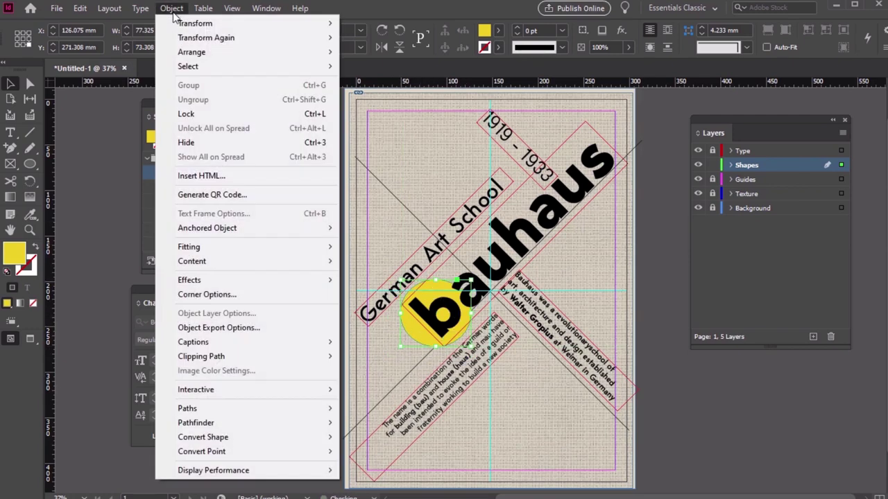
mouse_move(238, 279)
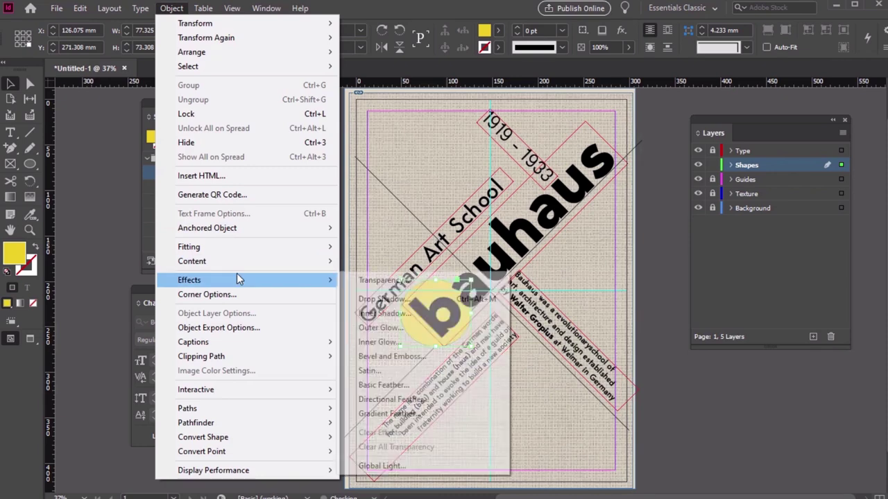
click(396, 281)
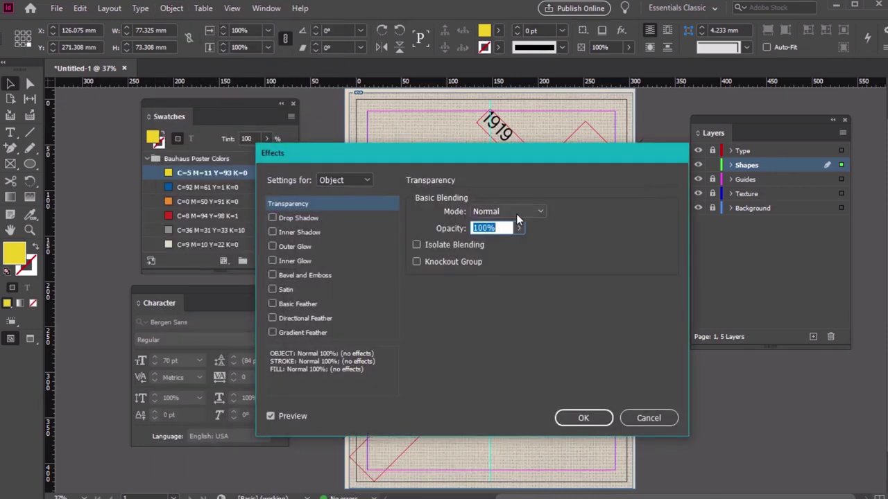
click(534, 212)
click(515, 246)
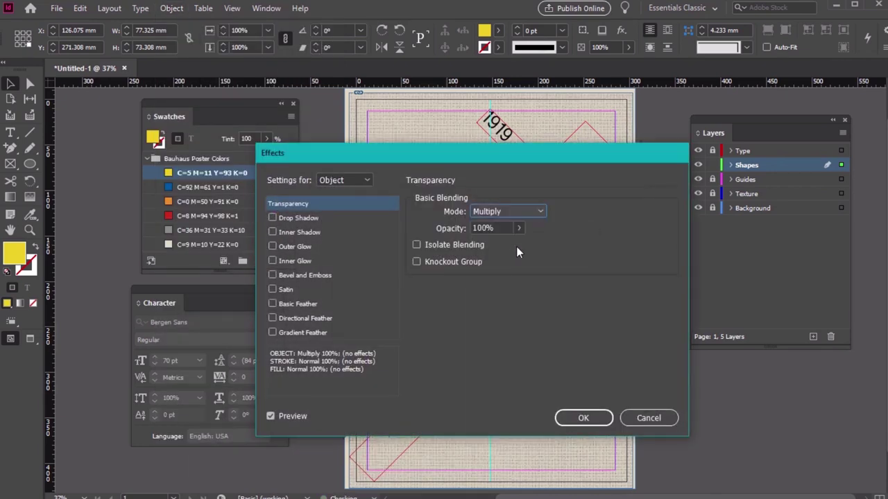
click(583, 418)
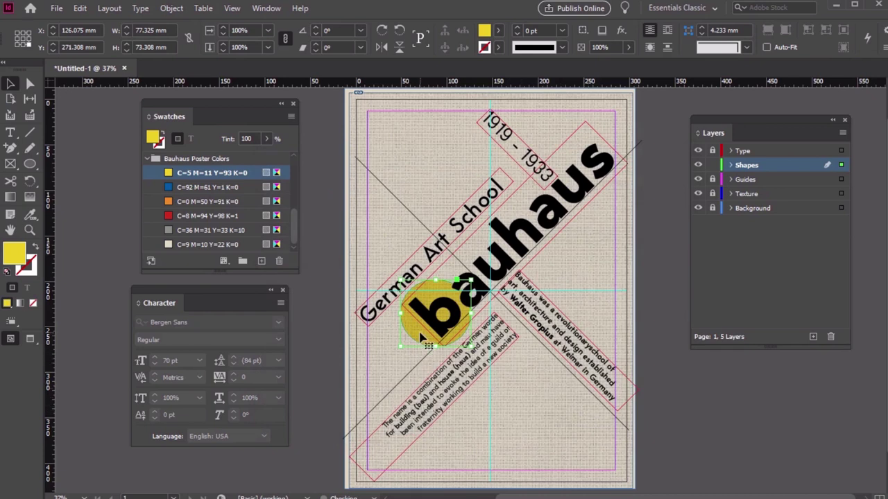
Step: Nudge the yellow circle and trim its top-left and right sides
drag(426, 342, 428, 341)
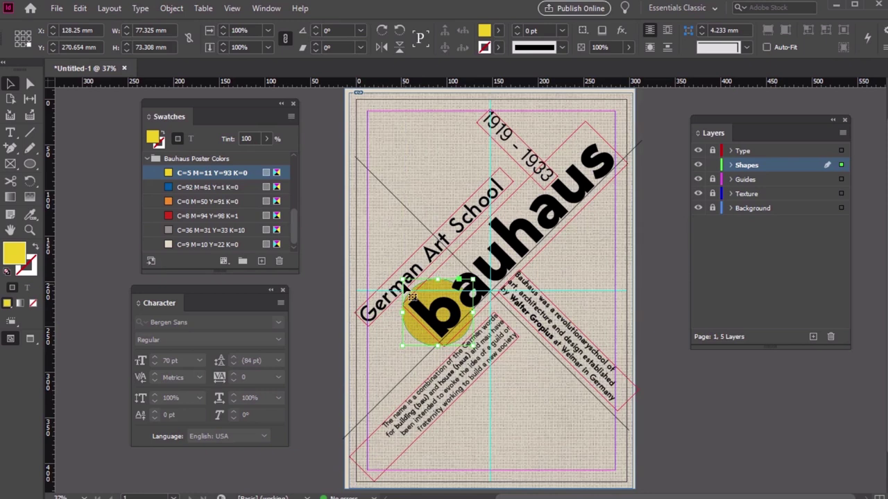
drag(402, 280, 406, 290)
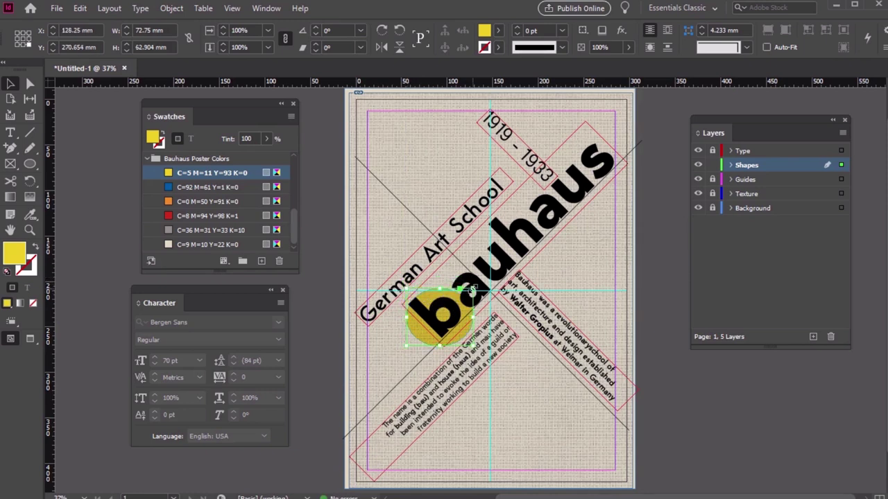
drag(474, 317, 466, 318)
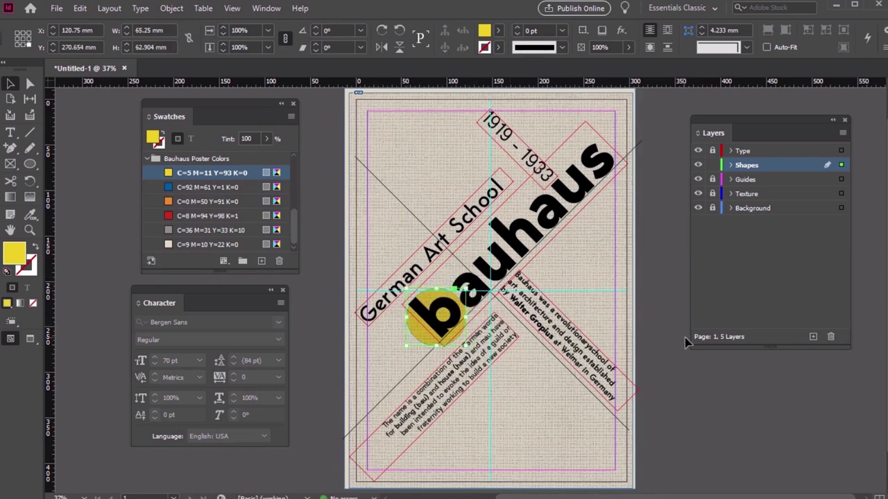
key(ctrl+shift+a)
Step: Draw a tall yellow bar down to the page bottom with Multiply blending
key(m)
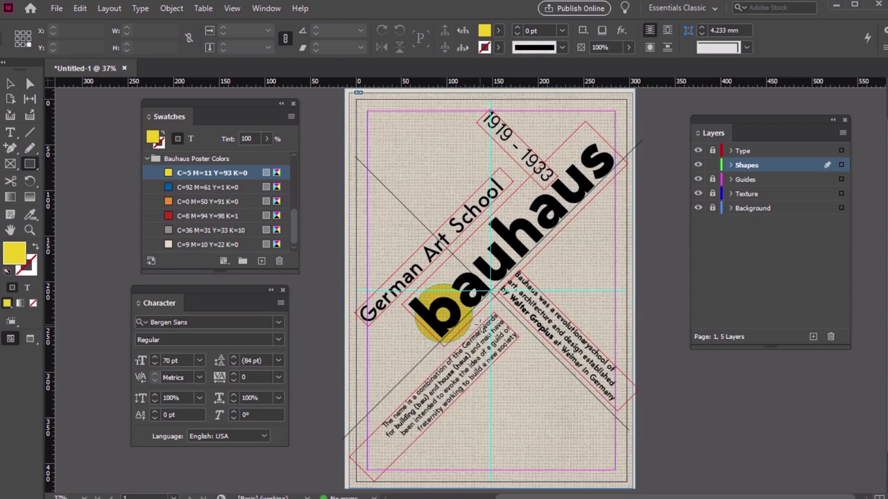
drag(478, 319, 536, 489)
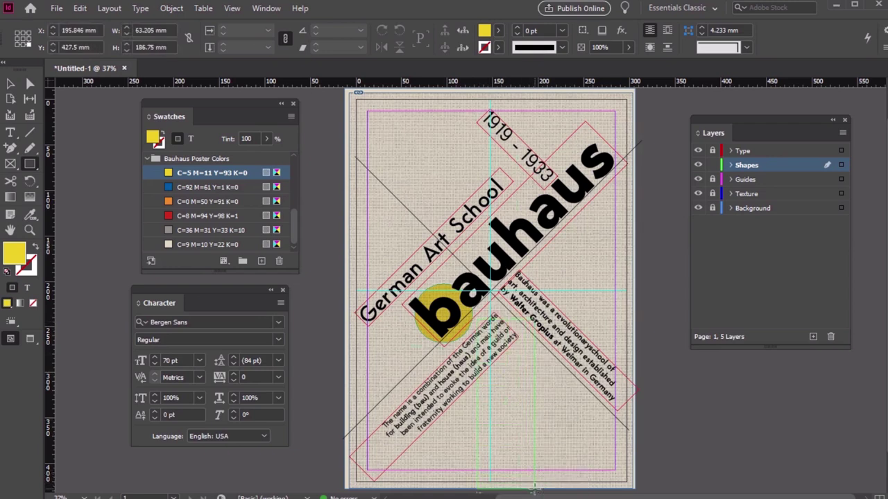
click(169, 8)
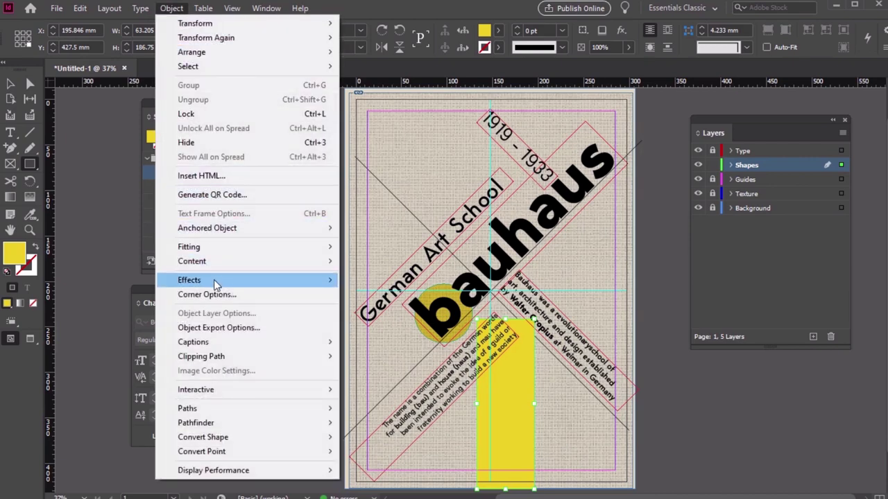
mouse_move(258, 285)
click(373, 280)
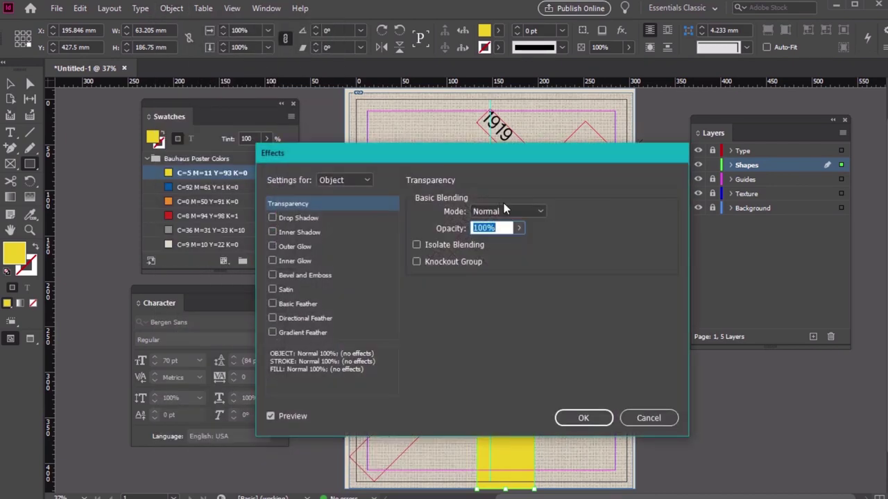
click(504, 211)
click(505, 241)
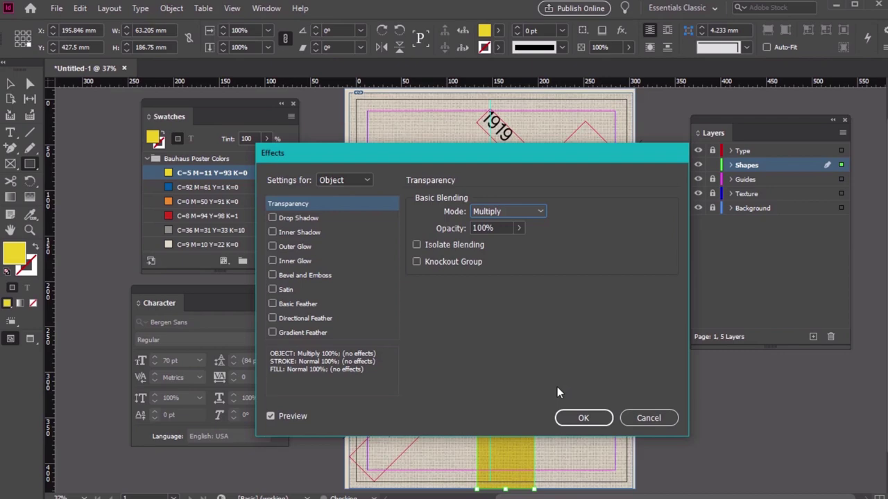
click(607, 419)
Step: Rotate the yellow bar by 45°
right_click(502, 371)
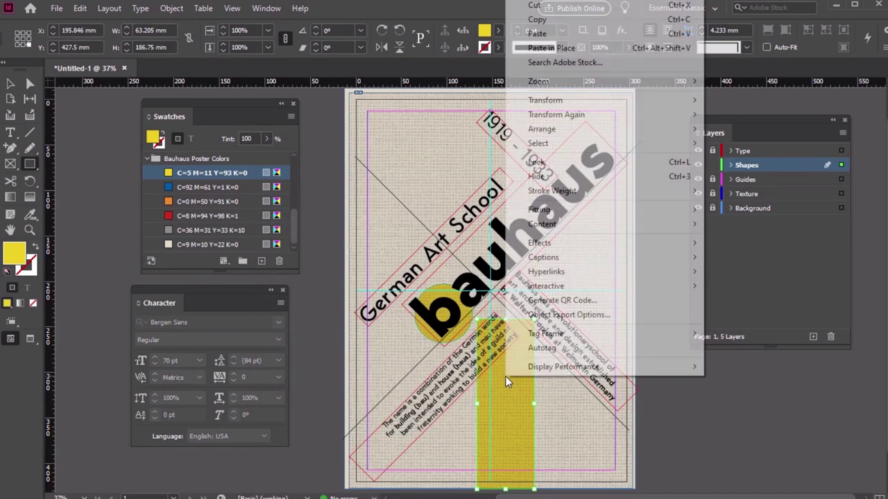
mouse_move(604, 99)
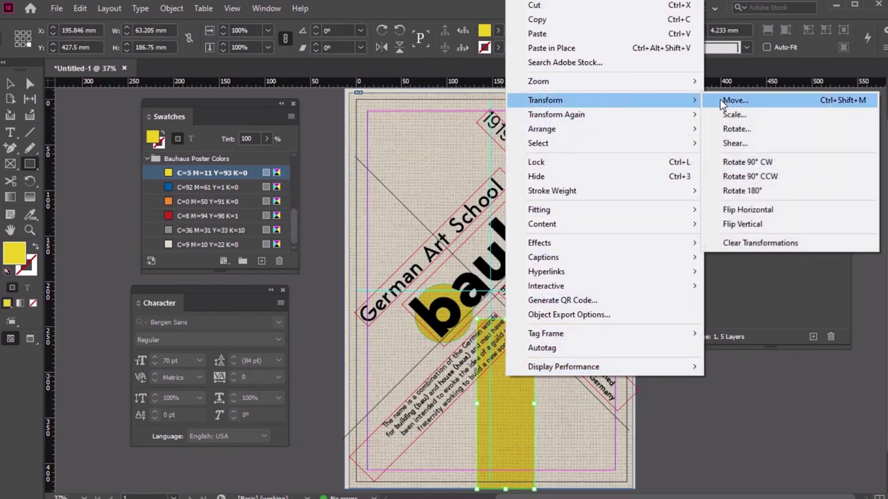
click(737, 129)
text(45)
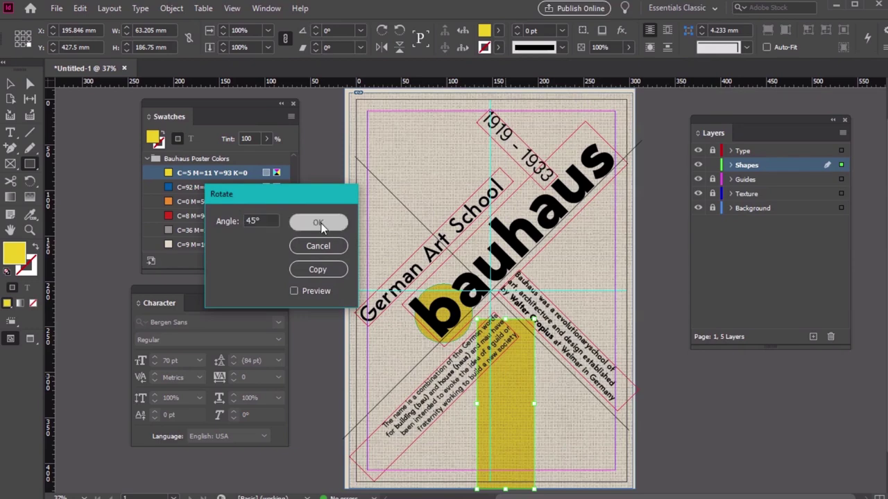
click(323, 220)
click(10, 83)
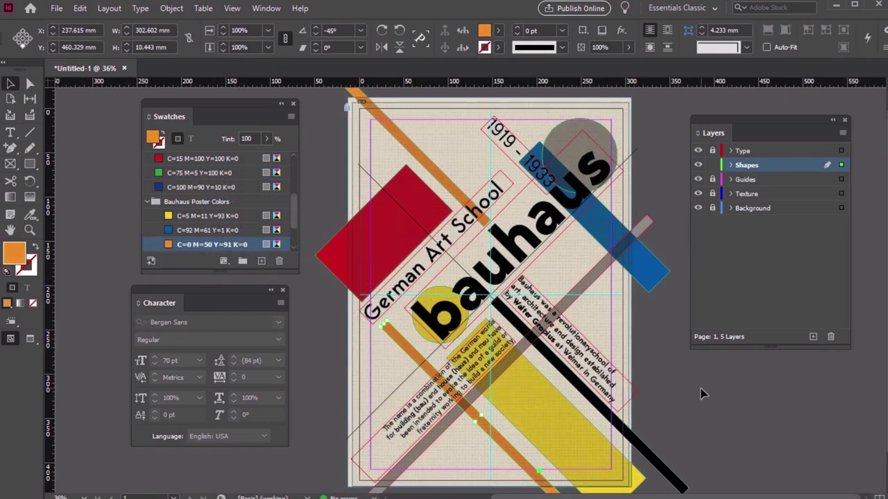
Step: Deselect the orange bar, lock Shapes, and unlock and select the Texture layer
click(702, 394)
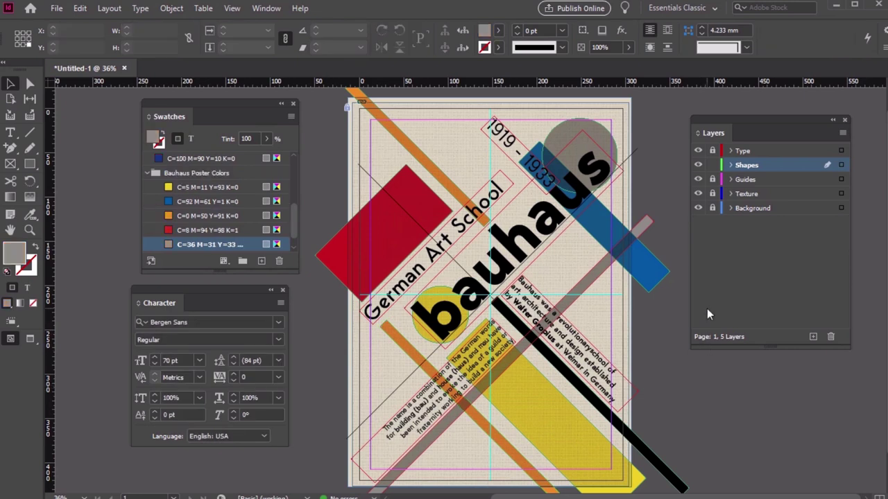
click(712, 165)
click(711, 194)
click(742, 195)
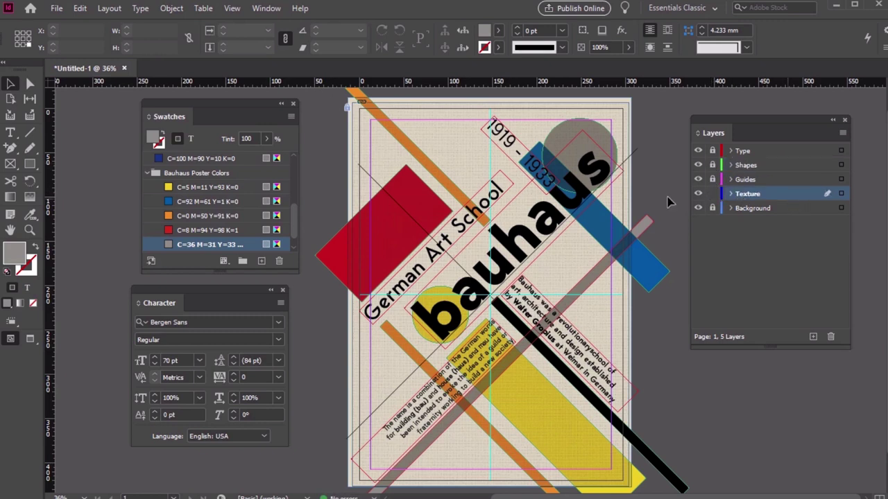
click(8, 165)
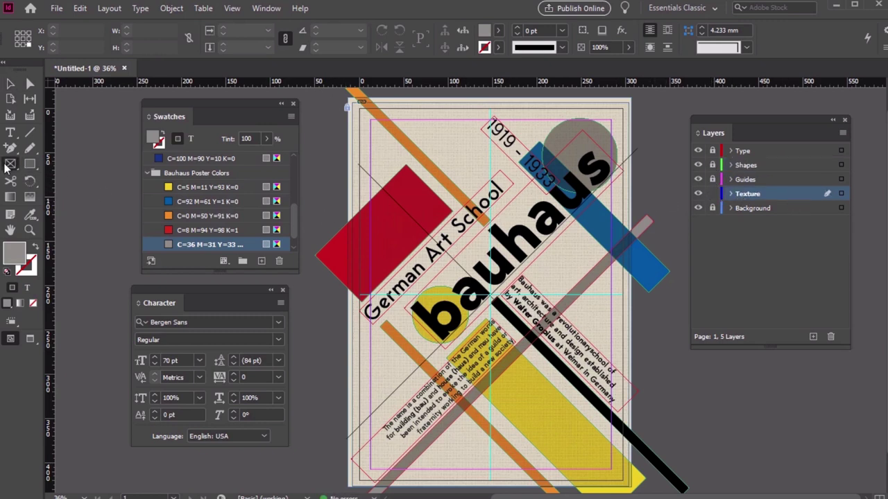
Step: Draw a page-sized frame and place the Vintage-Paper-Texture-1 image into it
drag(344, 92, 634, 486)
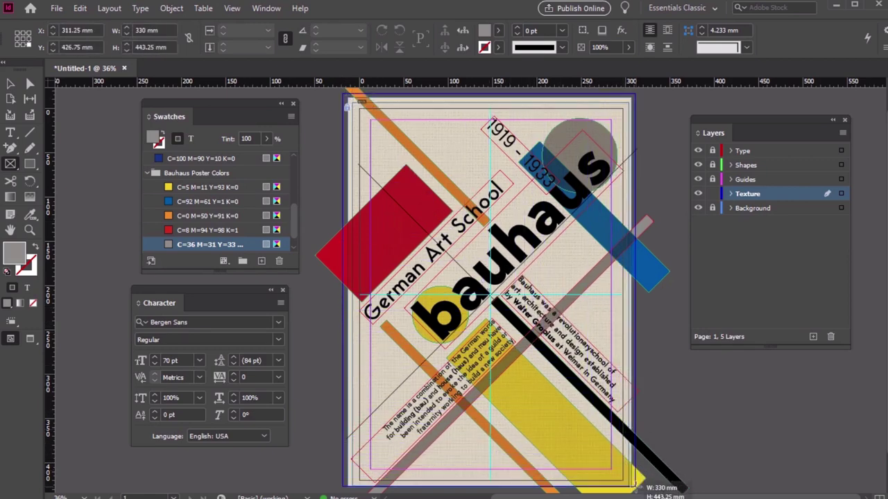
click(56, 7)
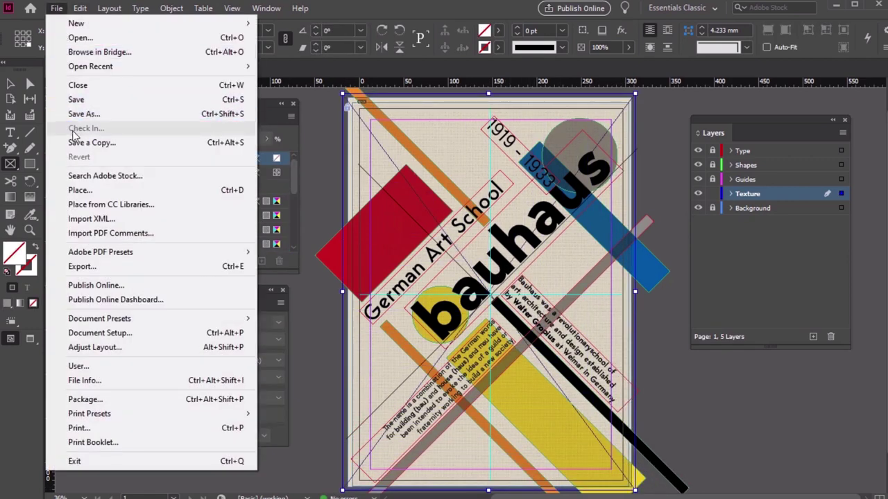
click(83, 190)
click(291, 196)
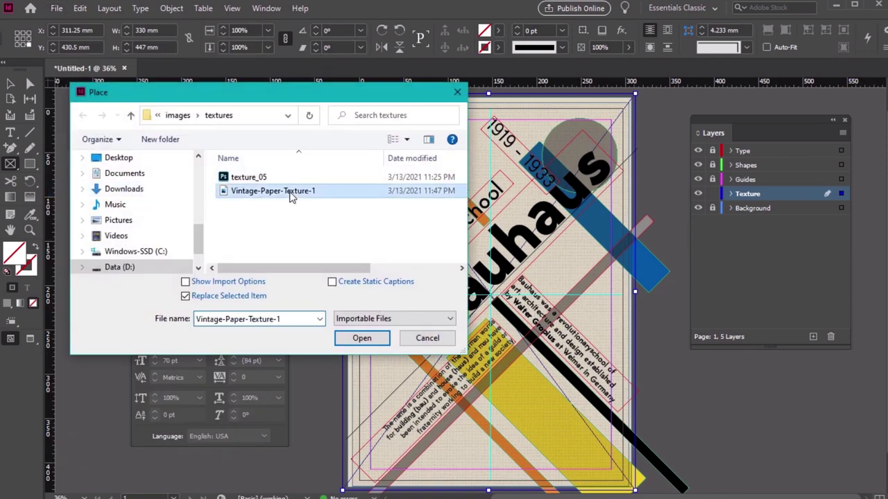
click(360, 339)
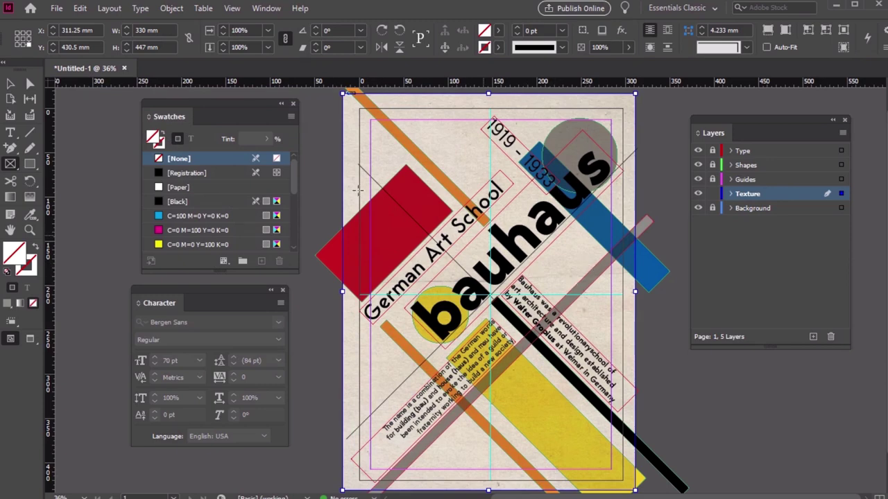
Step: Give the paper texture a Multiply blend mode at 60% opacity
click(172, 8)
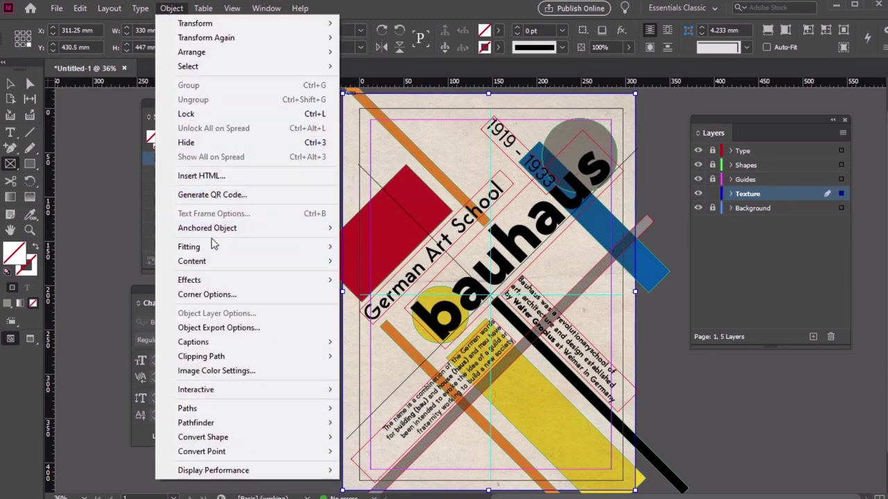
mouse_move(204, 280)
click(410, 280)
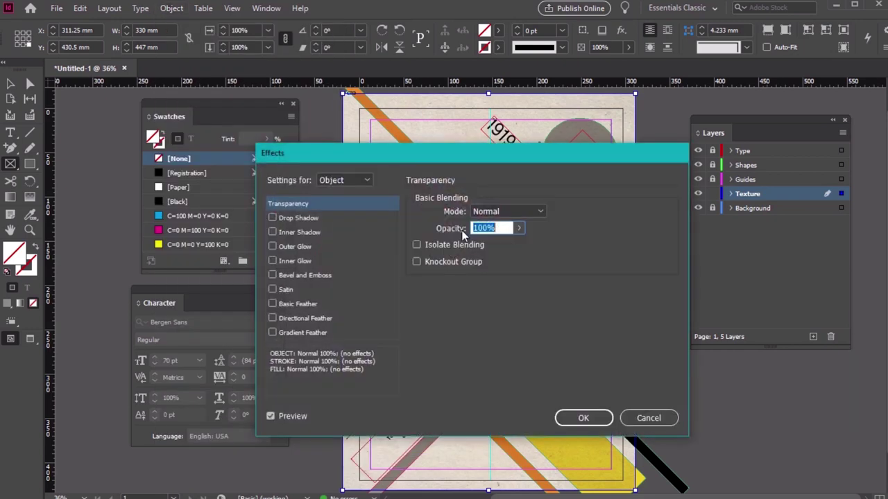
click(535, 214)
click(509, 247)
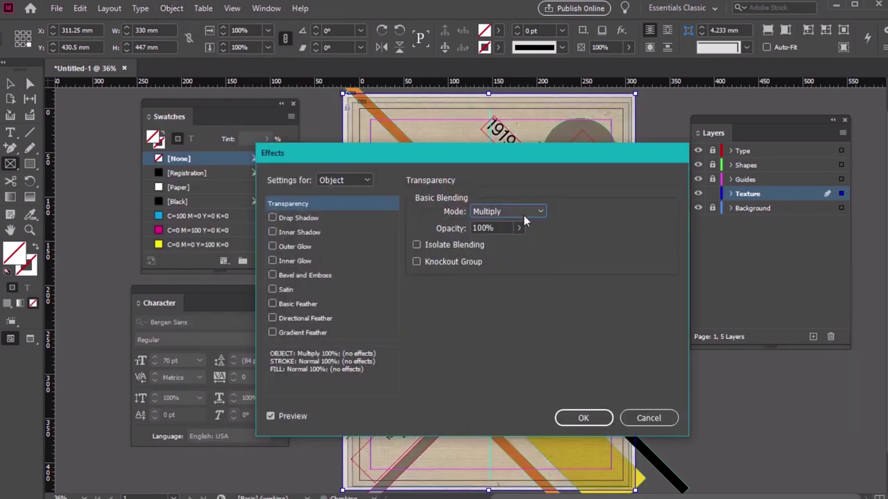
drag(547, 153, 249, 226)
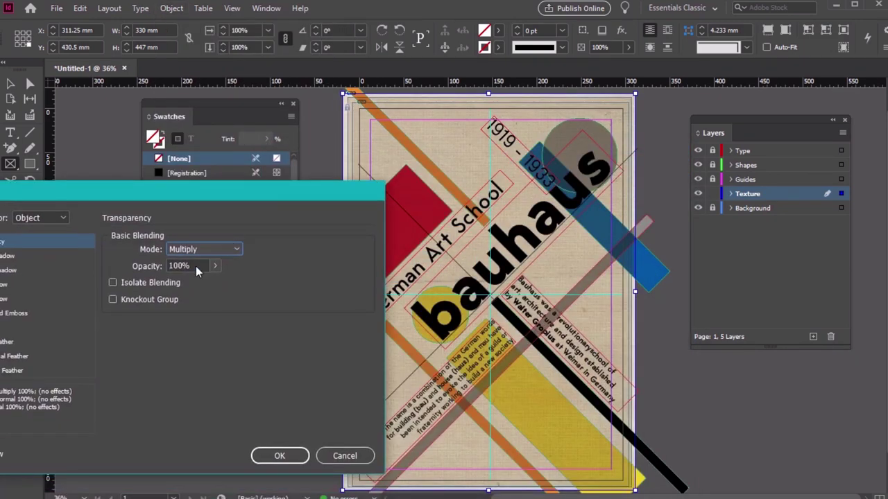
drag(195, 266, 168, 272)
text(60)
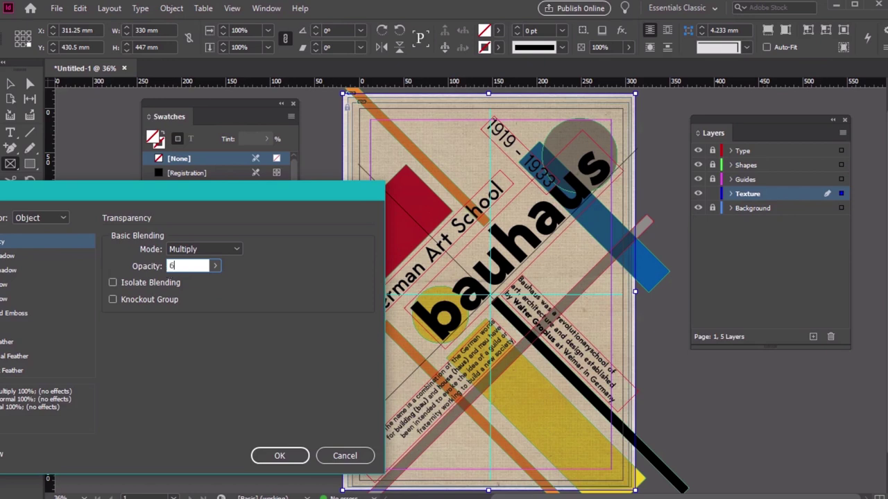
click(280, 455)
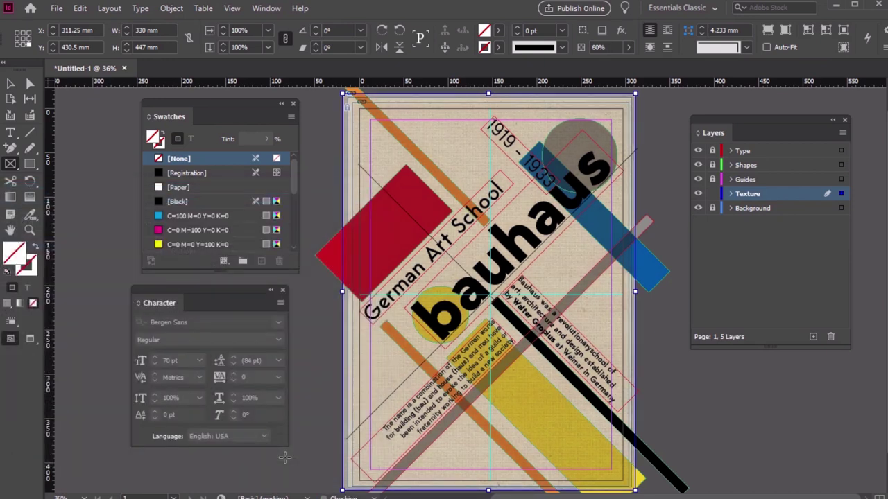
Step: Draw a rectangle covering the whole page and set its opacity to 35%
click(30, 164)
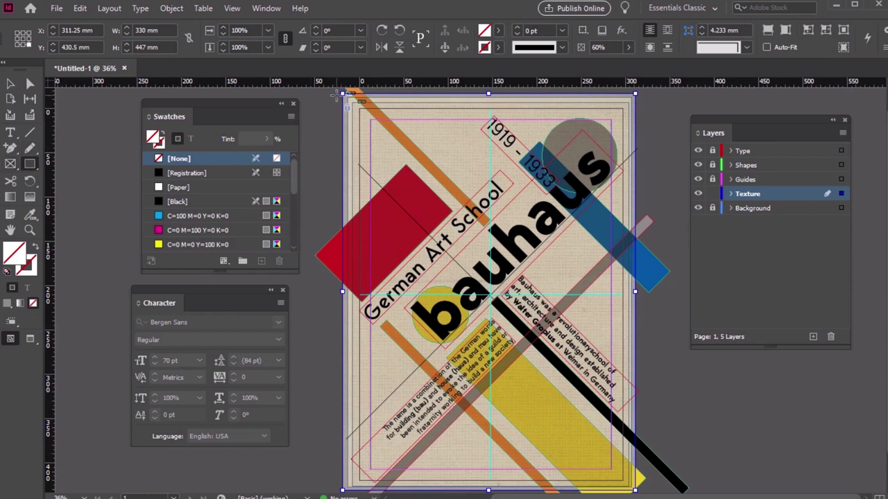
drag(339, 91, 634, 493)
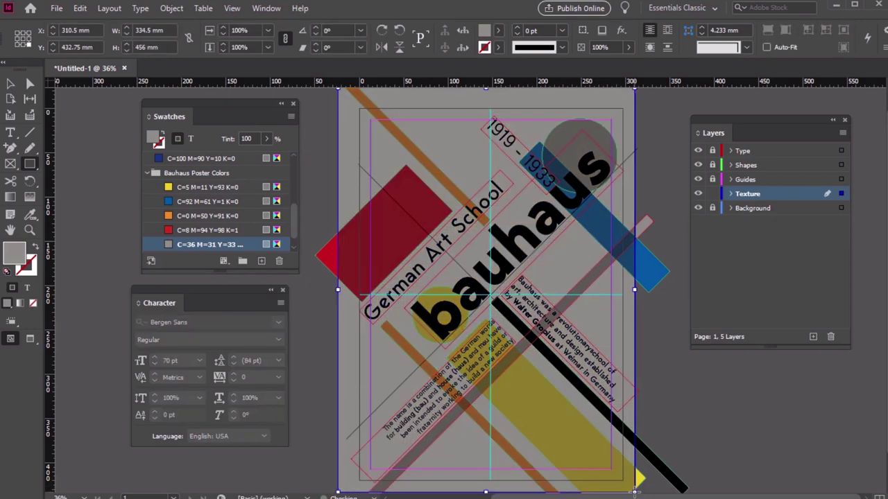
click(170, 10)
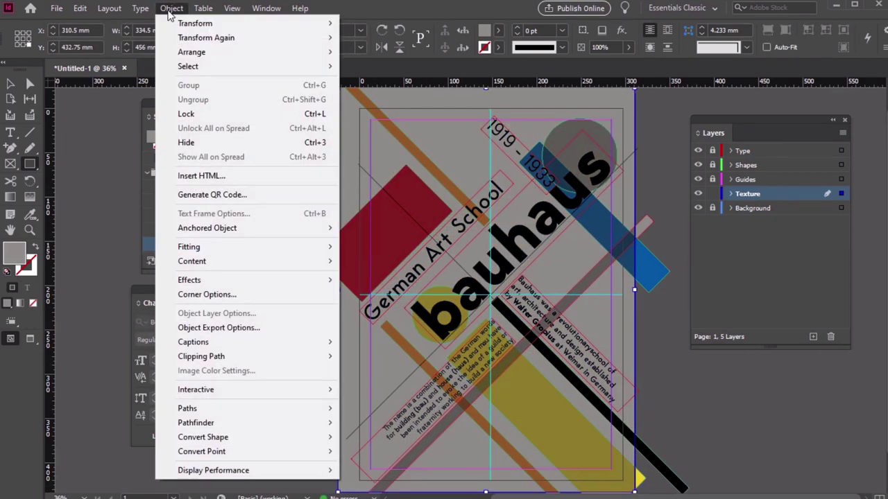
mouse_move(194, 284)
click(390, 280)
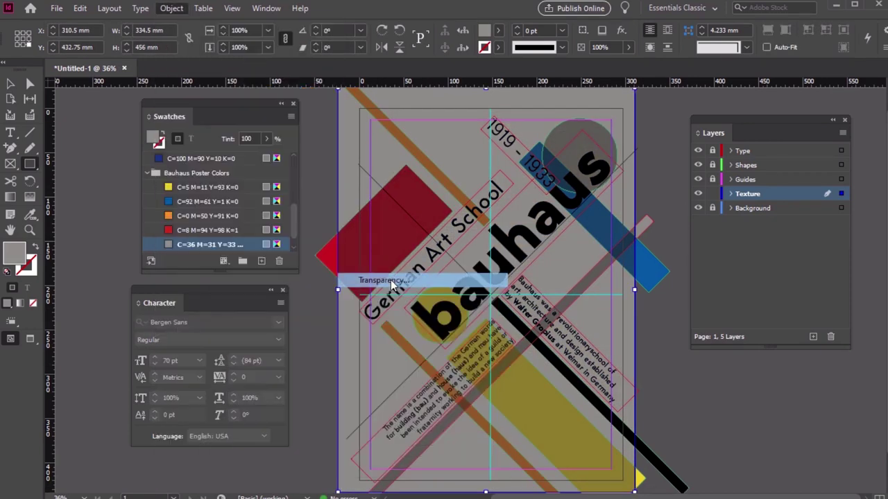
drag(286, 194, 669, 173)
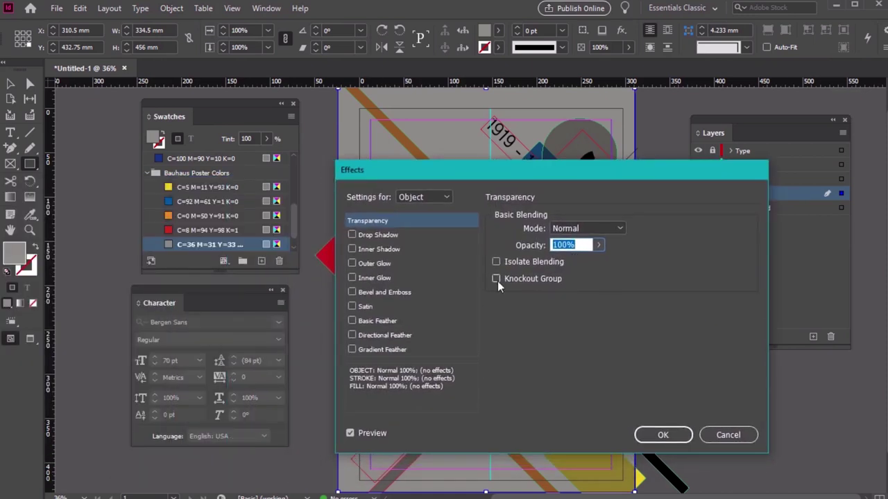
text(35)
click(604, 229)
Step: Add a radial gradient feather with adjusted stops to the rectangle, keeping Normal blend mode
click(605, 226)
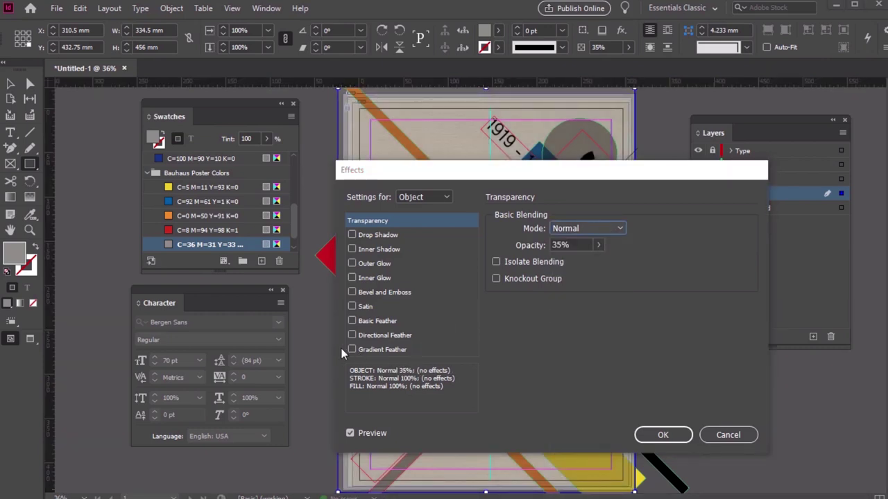
click(364, 349)
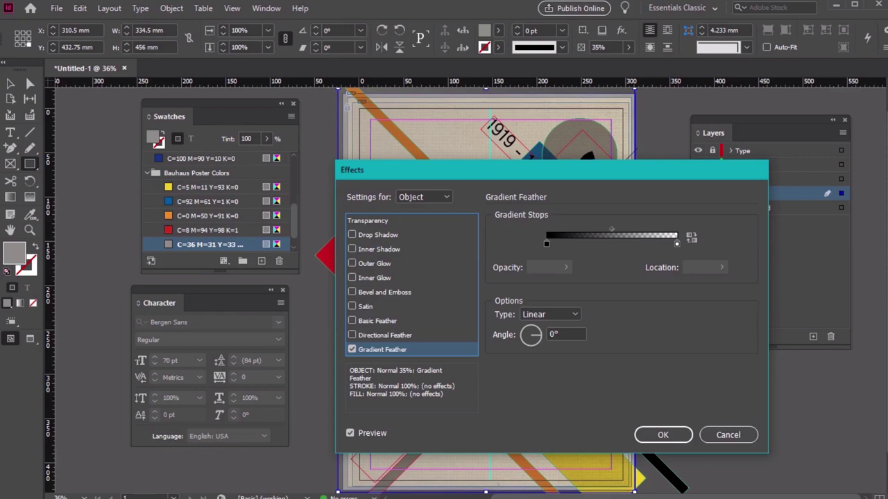
click(560, 317)
click(551, 339)
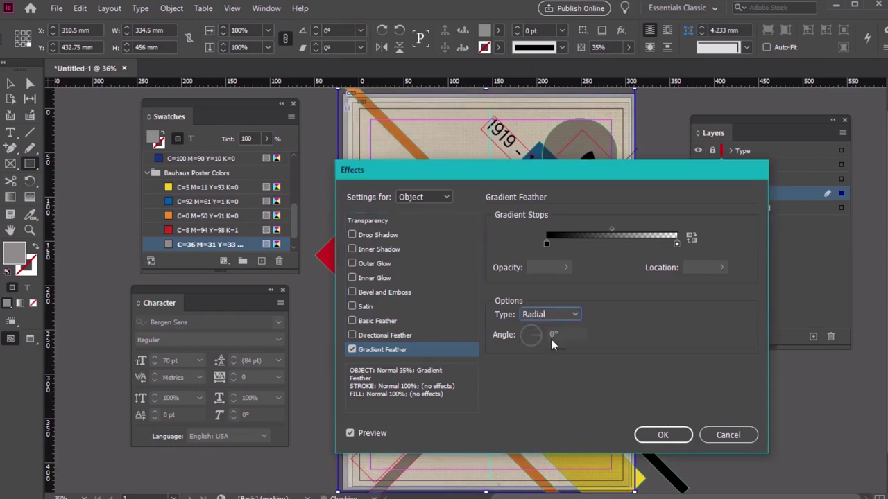
click(546, 244)
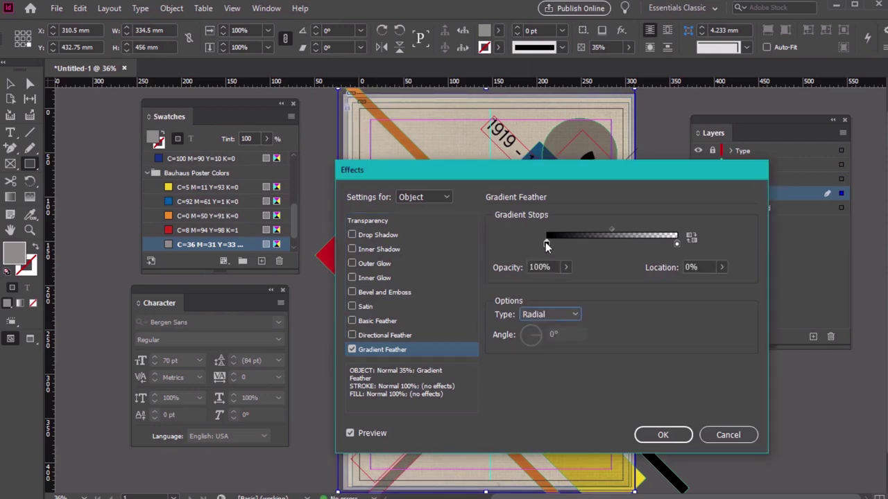
drag(546, 245, 591, 244)
click(676, 244)
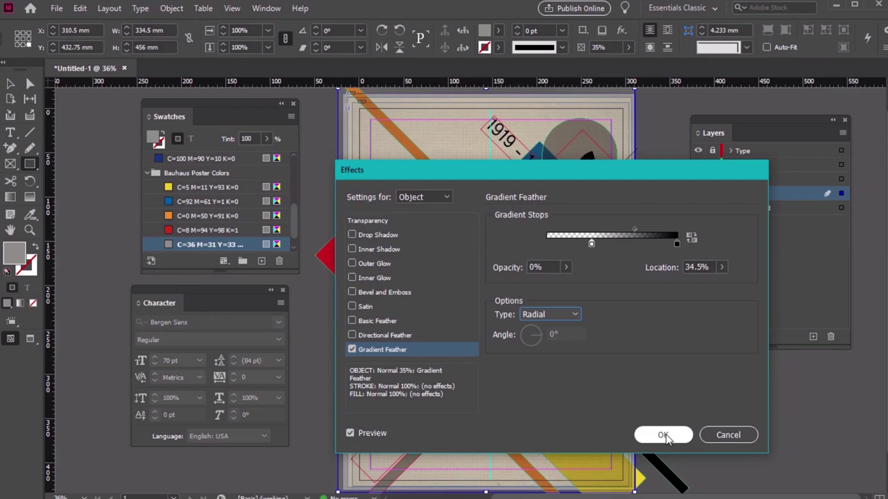
click(663, 435)
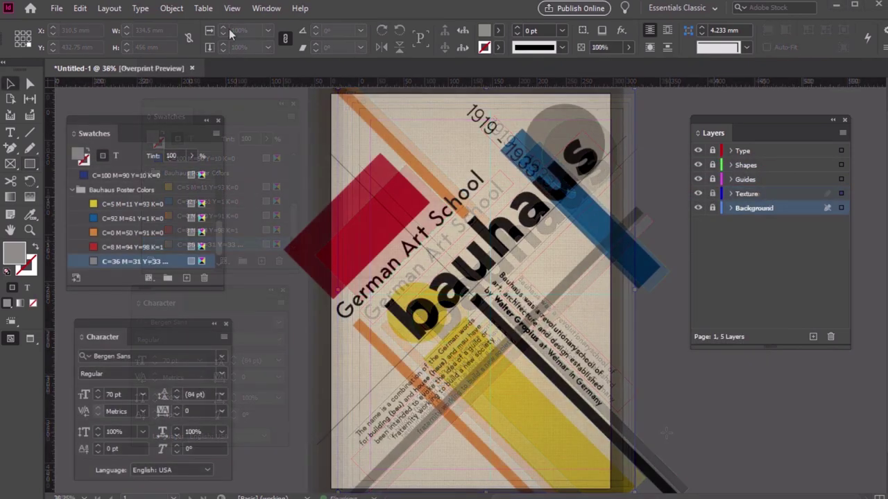
Step: Switch to Preview screen mode to hide guides and frame edges
click(229, 13)
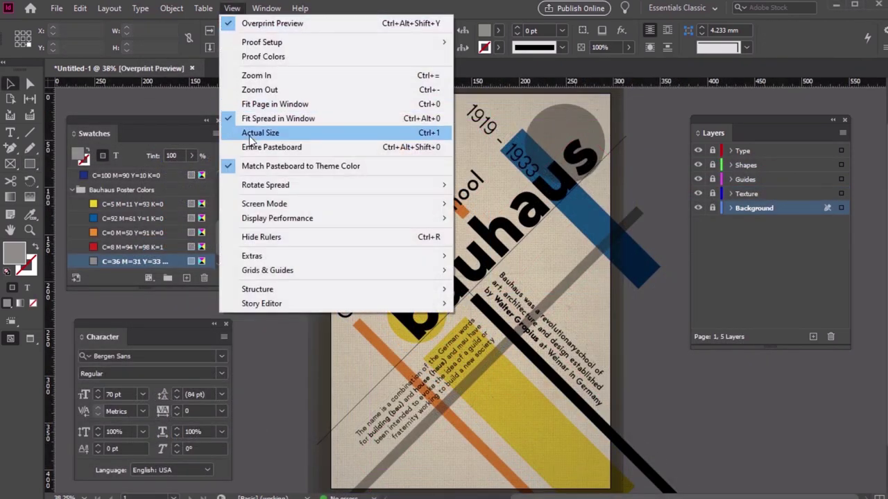
mouse_move(277, 203)
click(505, 220)
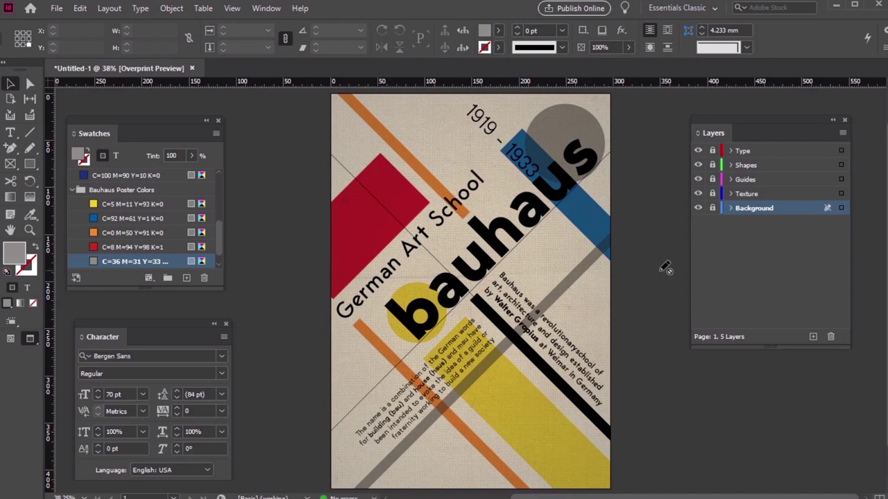
Step: Start exporting the poster with PNG chosen as the file type
click(57, 8)
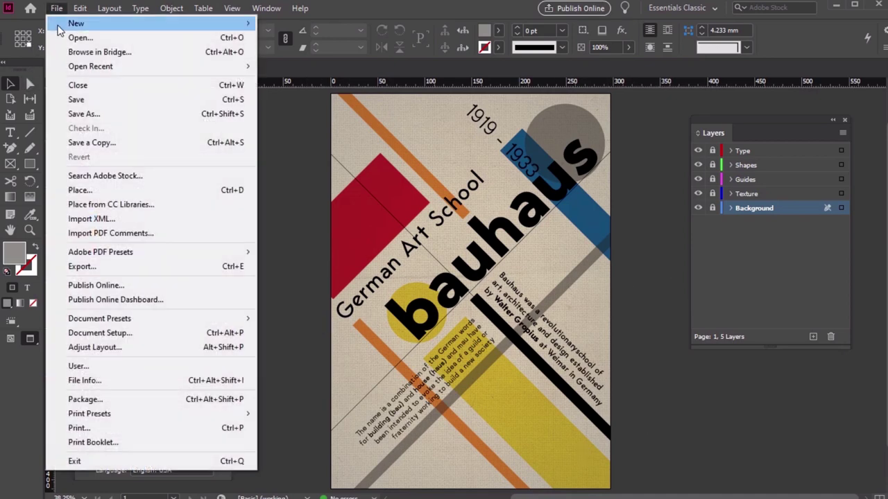
click(95, 268)
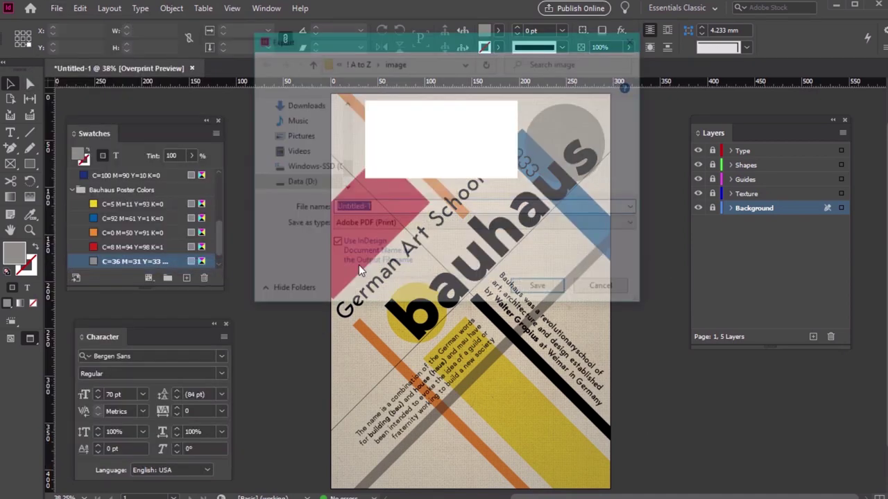
click(427, 224)
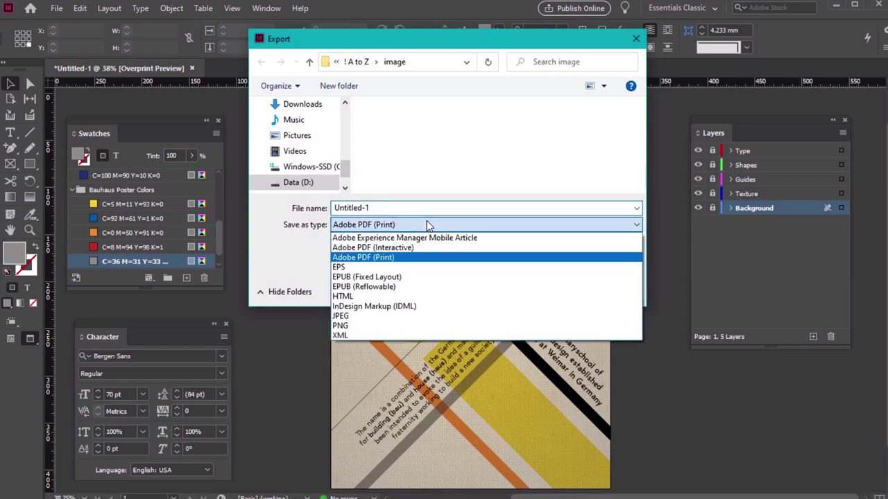
click(389, 326)
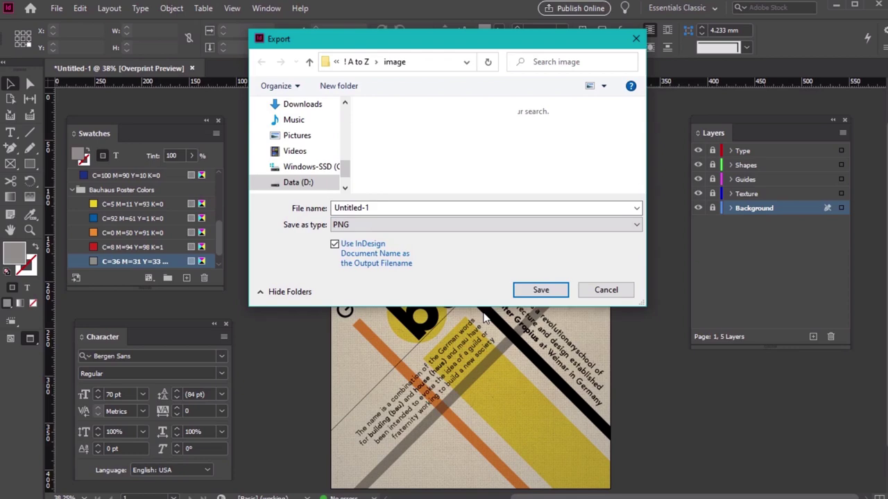
Step: Cancel the export, zoom the poster to 50% and pan its top into view
click(606, 291)
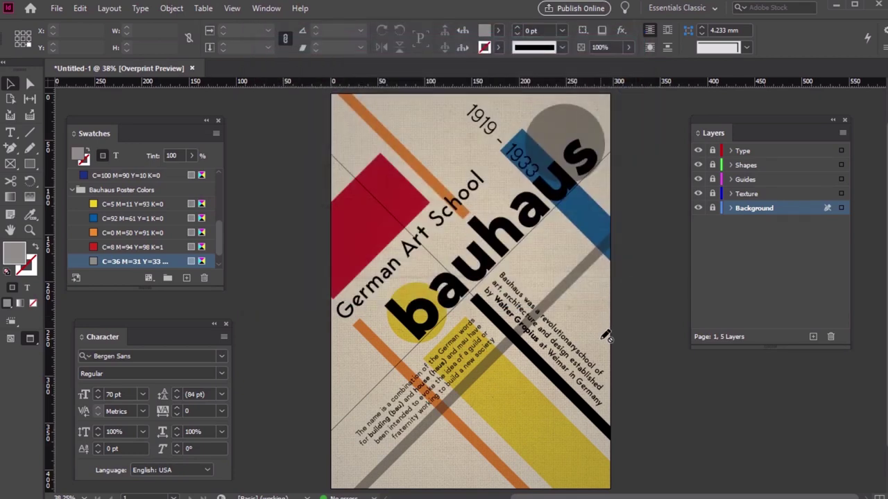
key(ctrl+equal)
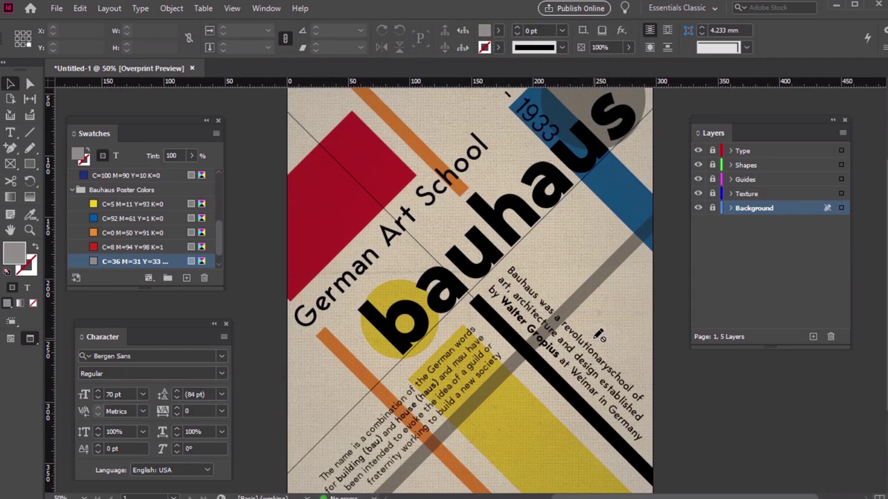
key(h)
drag(484, 206, 485, 291)
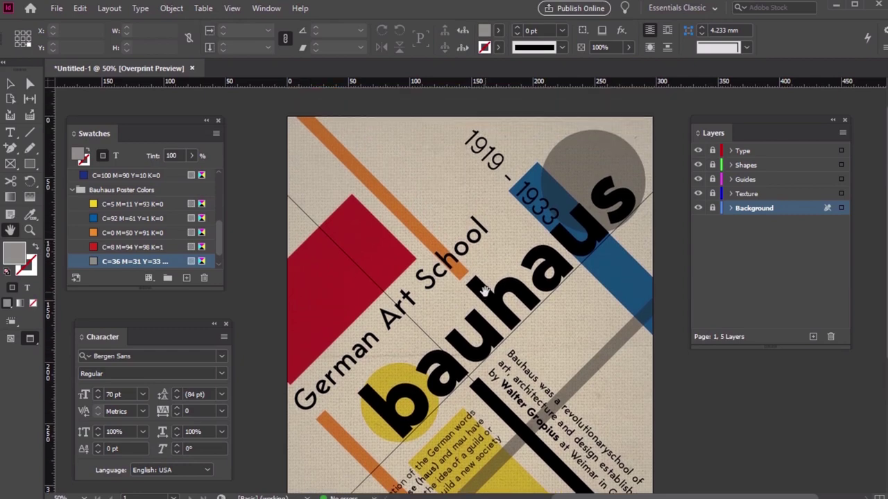